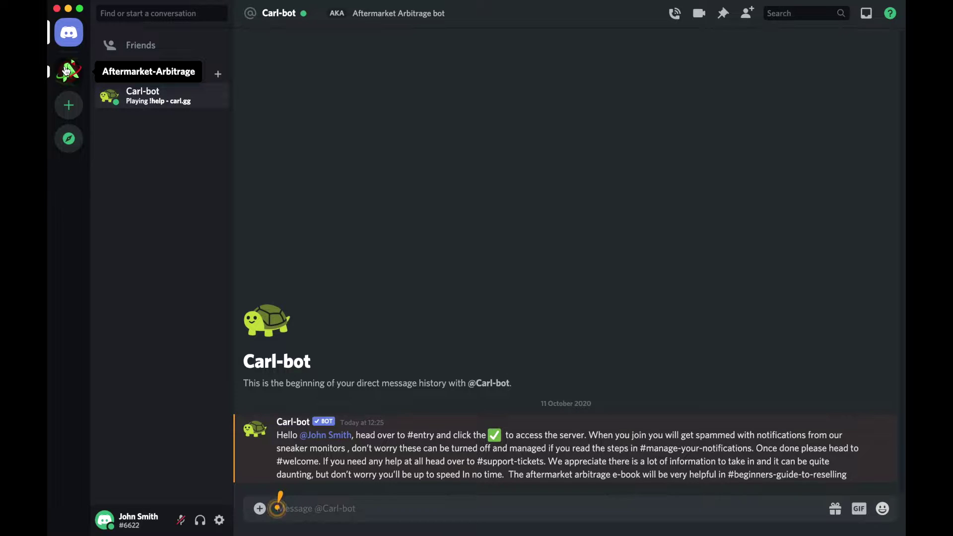
Open the Aftermarket-Arbitrage server's #entry channel and accept its rules with the ✅ reaction.
left_click(67, 71)
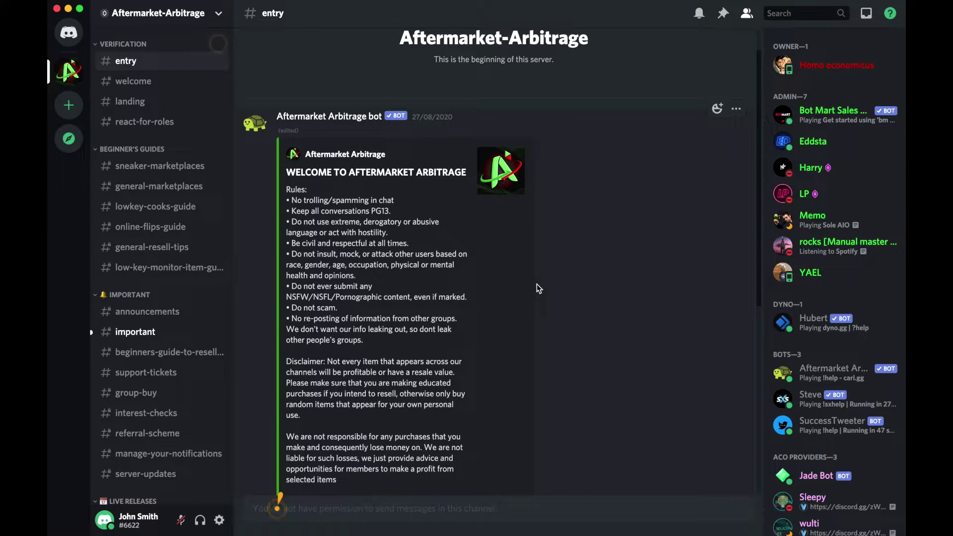
scroll(538, 284, "down", 3)
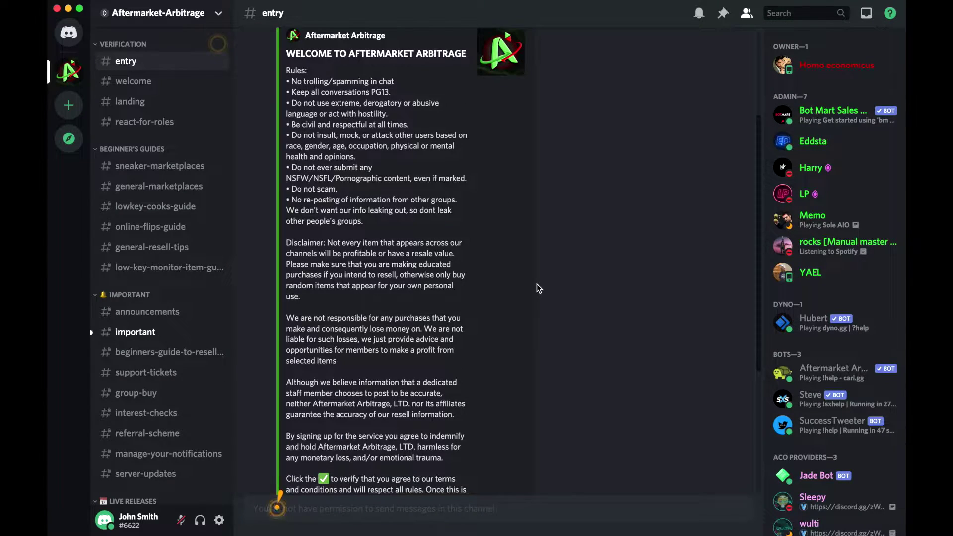
scroll(537, 285, "down", 5)
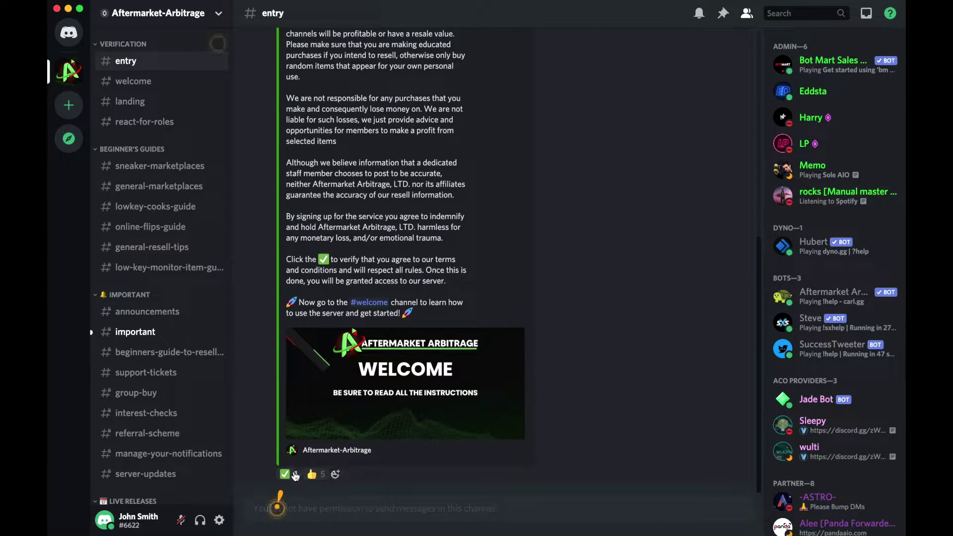
left_click(295, 475)
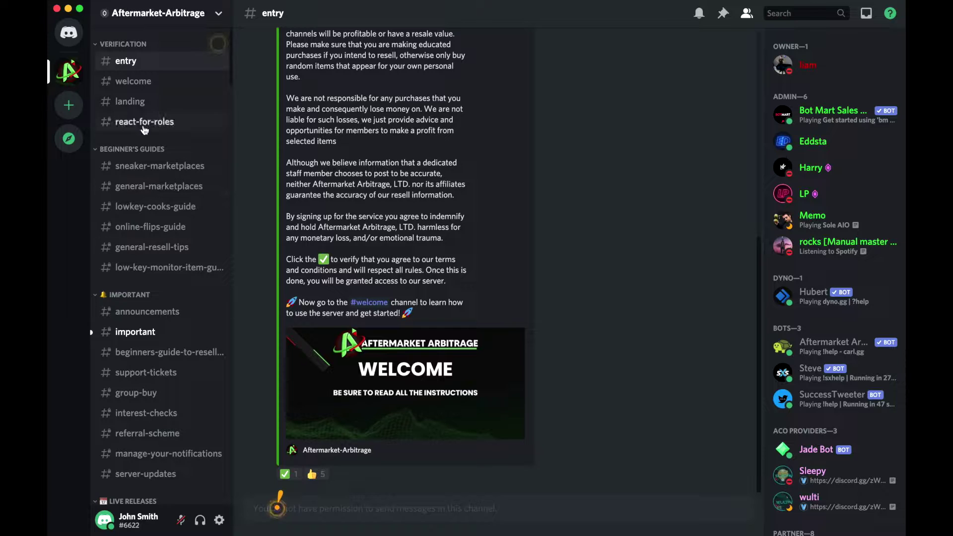
scroll(165, 217, "down", 7)
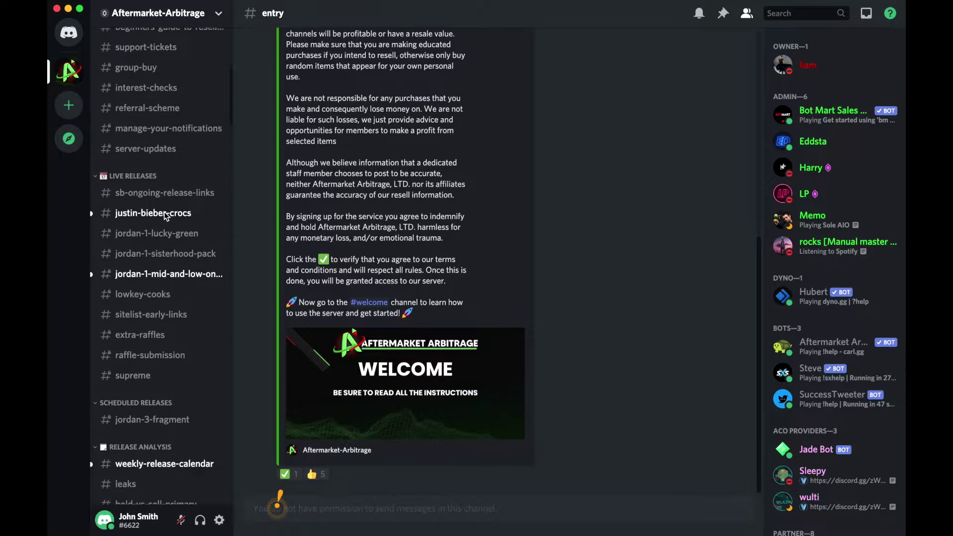
scroll(166, 217, "down", 8)
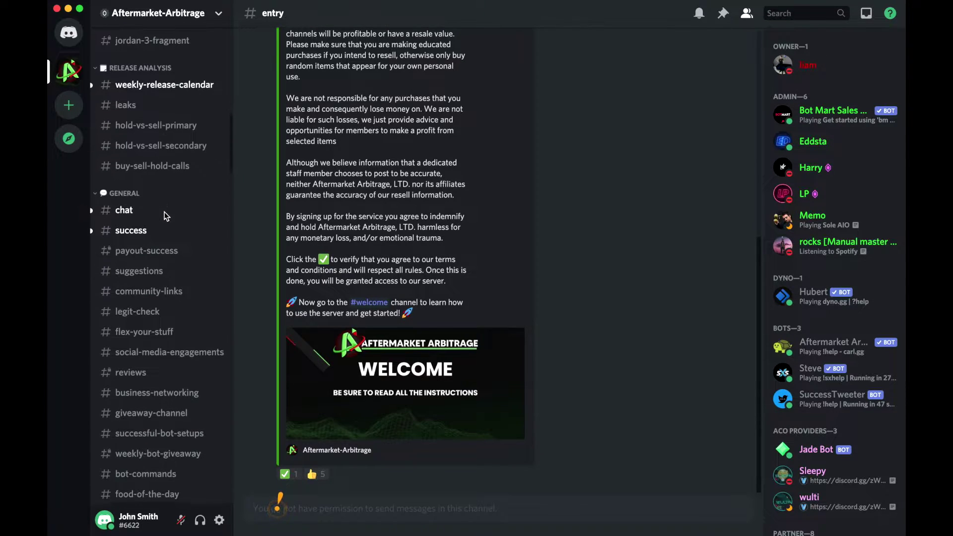
scroll(166, 217, "up", 15)
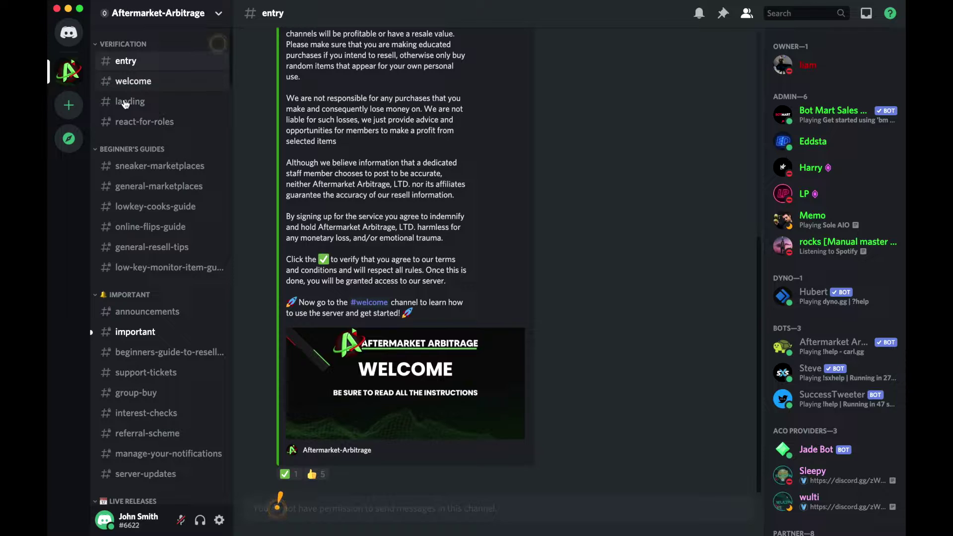
Go to #manage-your-notifications and read through its guide.
left_click(147, 451)
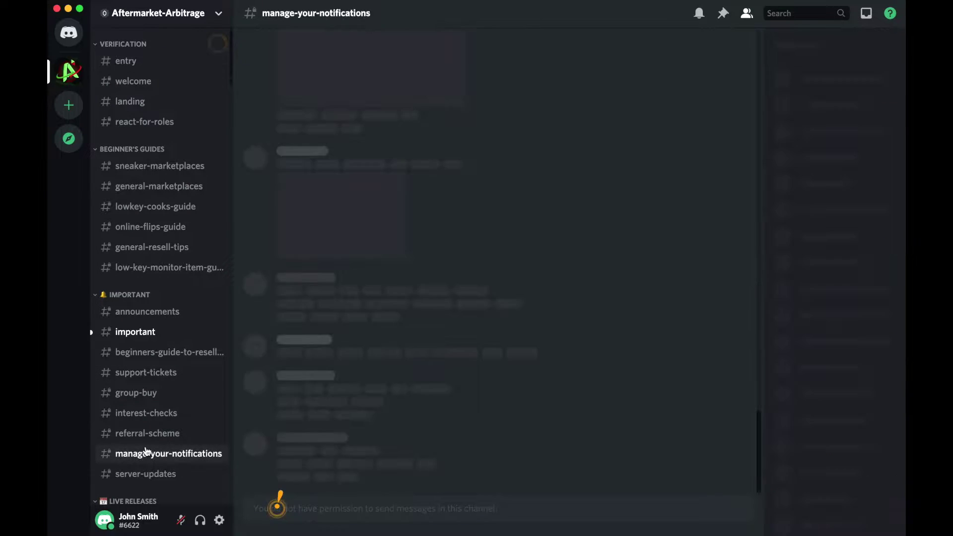
scroll(503, 273, "up", 5)
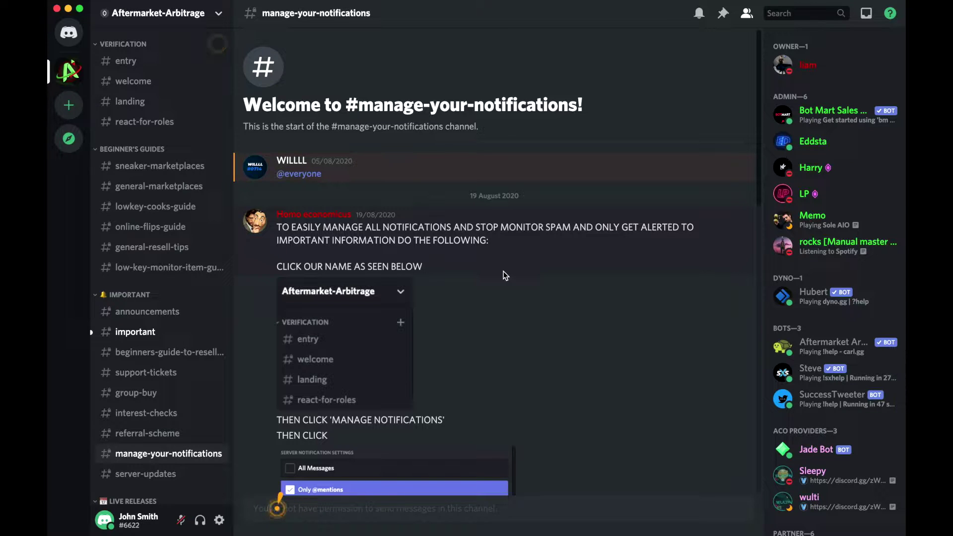
scroll(503, 271, "down", 3)
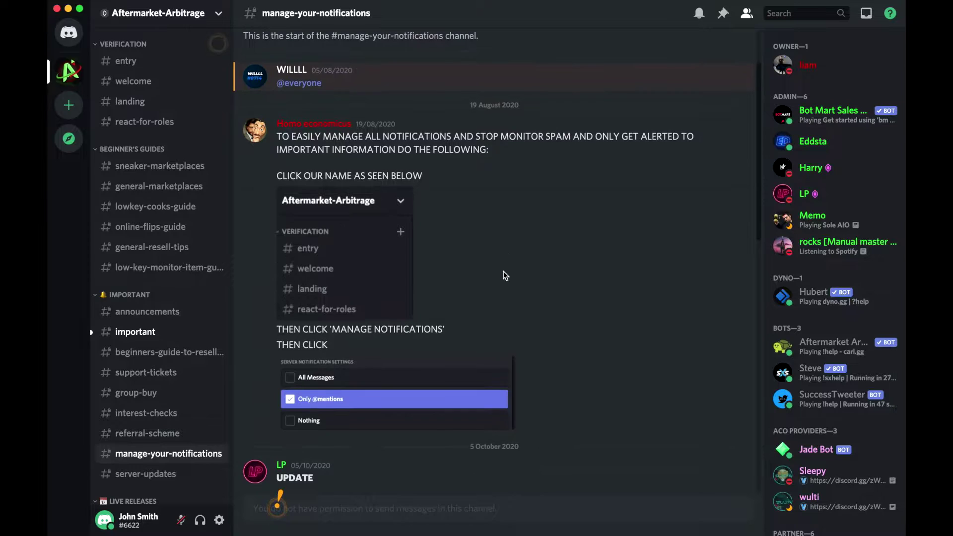
scroll(504, 271, "down", 1)
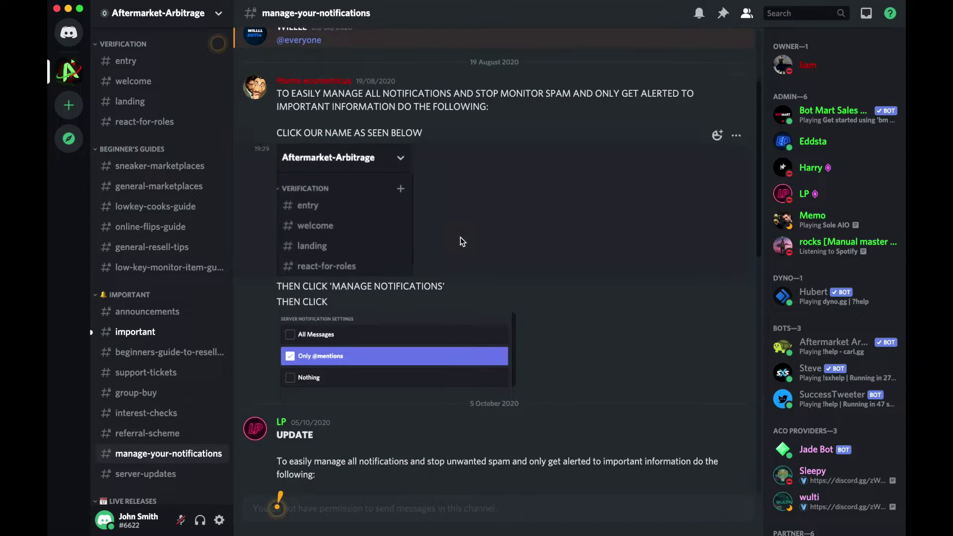
left_click(219, 15)
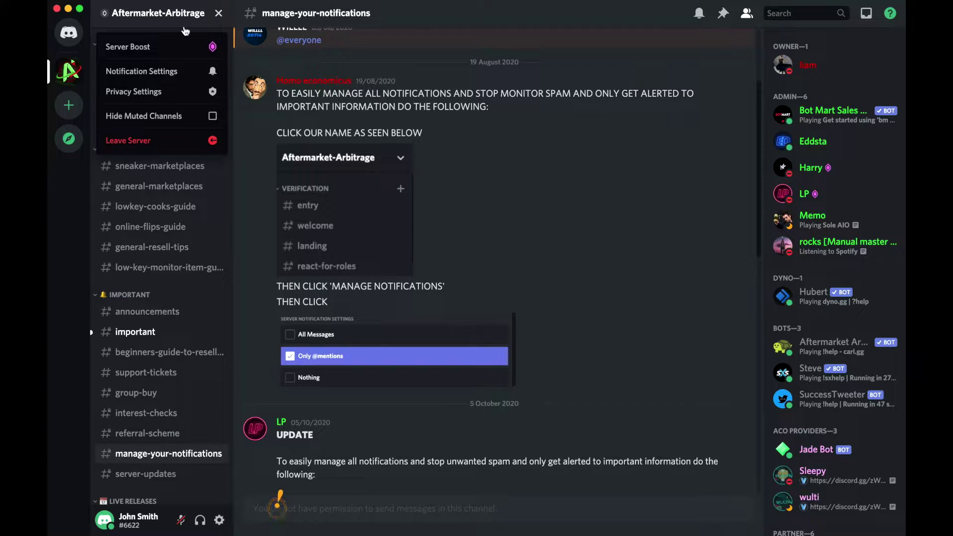
left_click(168, 73)
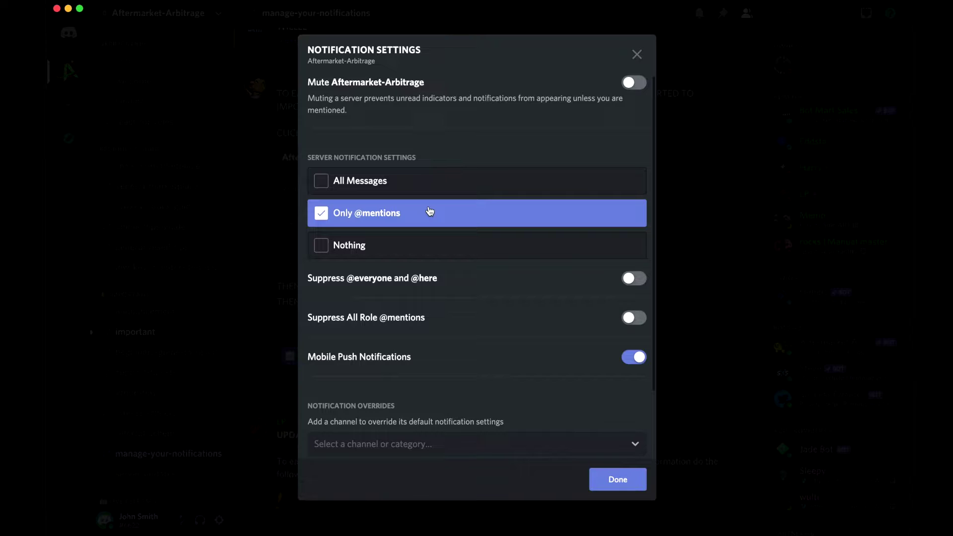
left_click(616, 480)
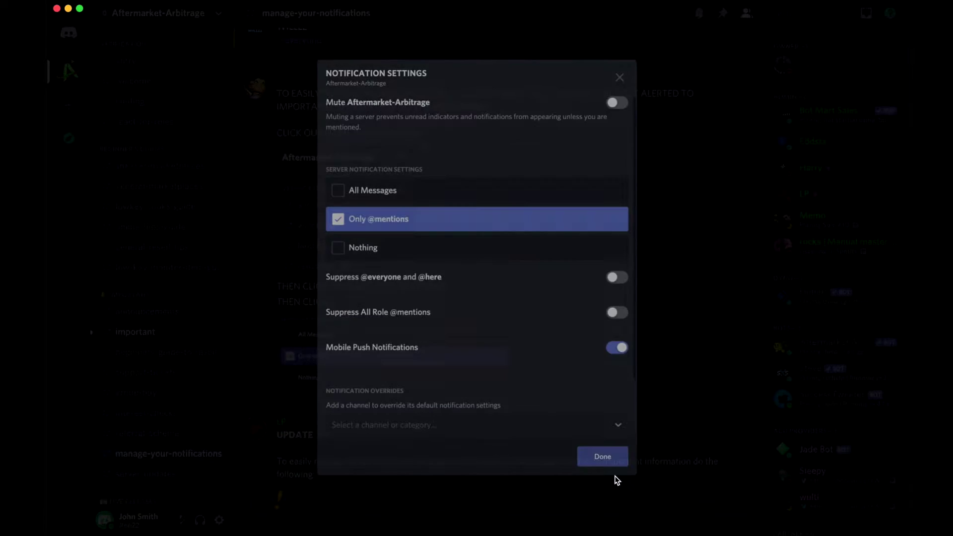
Read further down the manage-your-notifications guide.
scroll(557, 397, "down", 2)
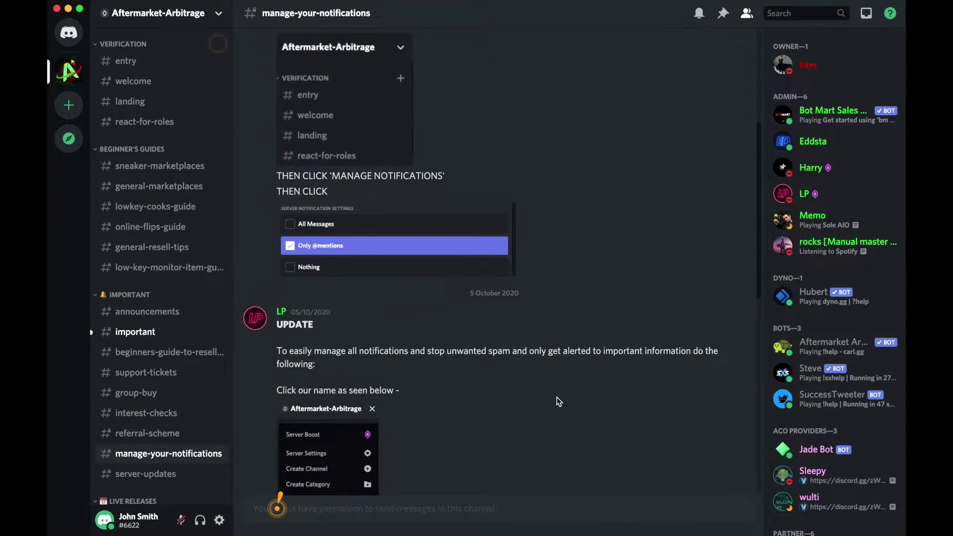
scroll(556, 397, "down", 2)
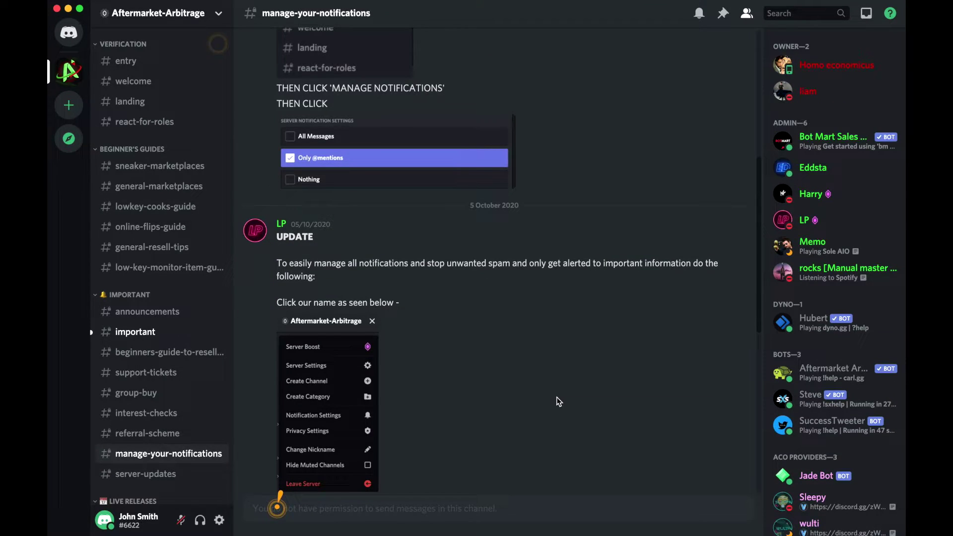
scroll(559, 401, "down", 2)
scroll(558, 401, "down", 2)
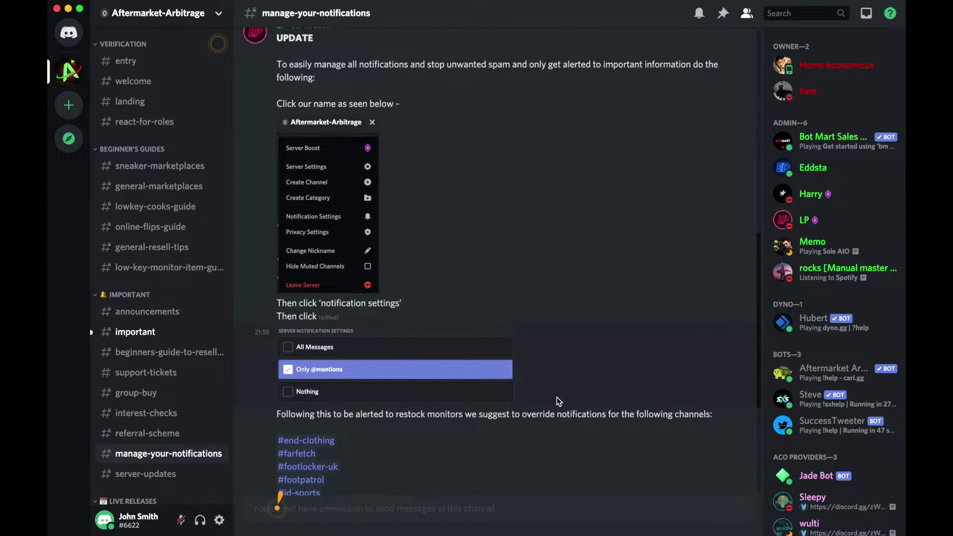
scroll(559, 401, "down", 2)
scroll(556, 401, "down", 2)
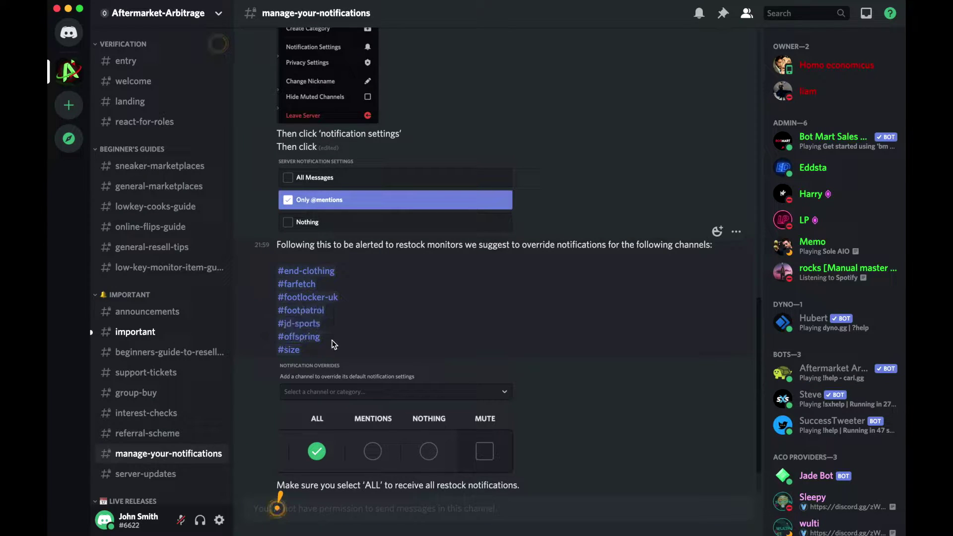
Add a server notification override for #offspring set to ALL messages.
left_click(218, 14)
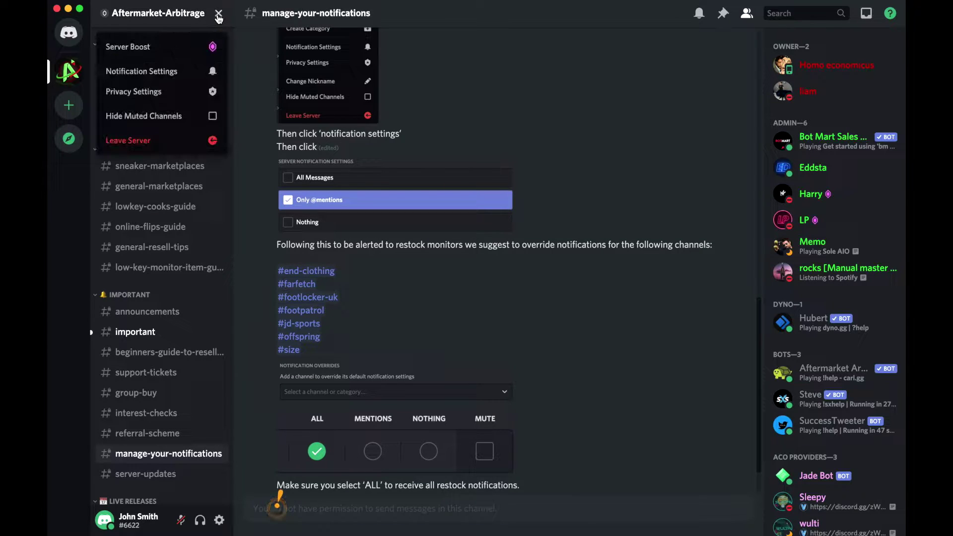
left_click(185, 71)
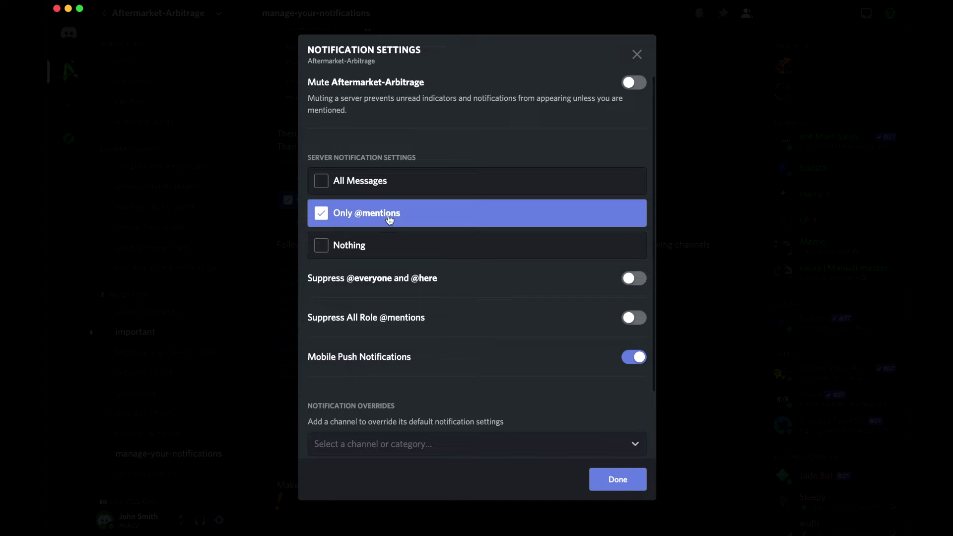
scroll(397, 252, "down", 2)
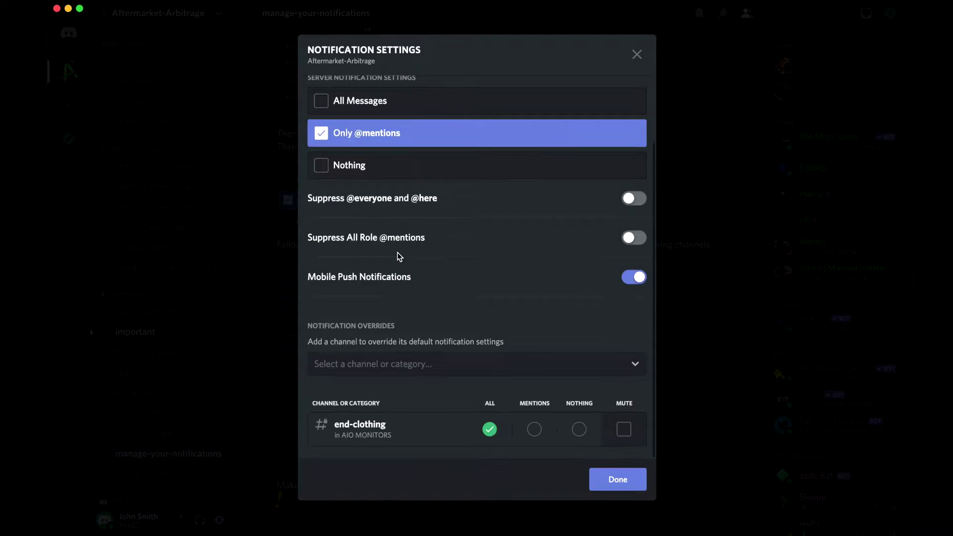
left_click(383, 366)
scroll(371, 368, "down", 2)
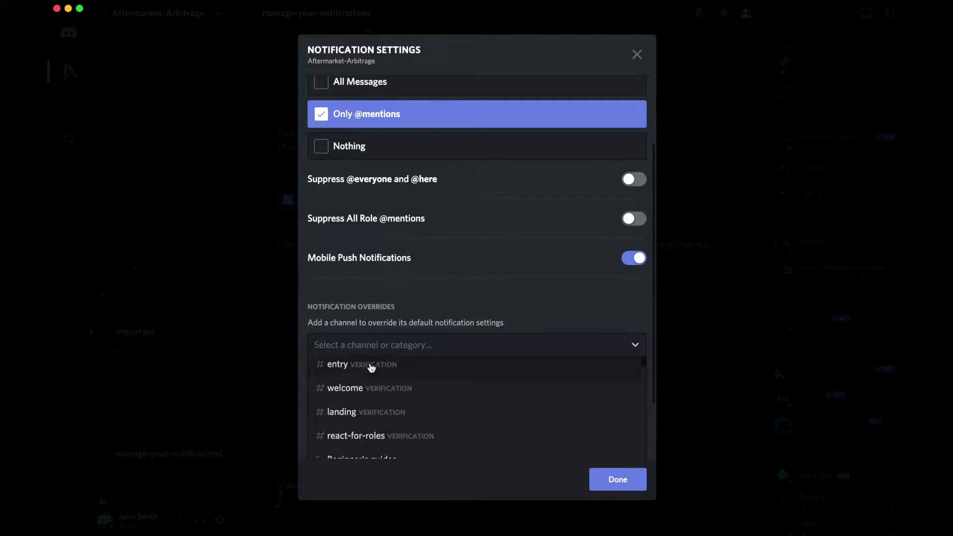
scroll(372, 368, "up", 2)
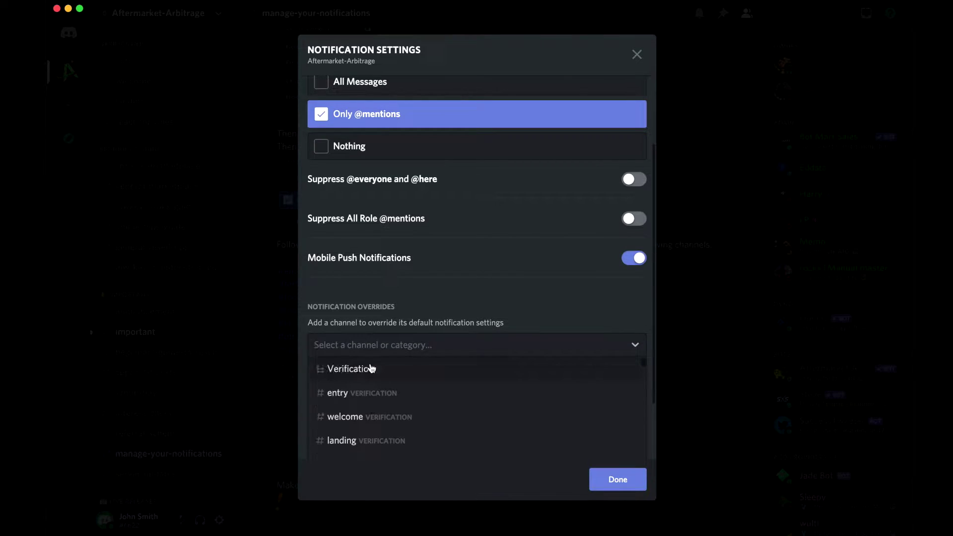
type("off")
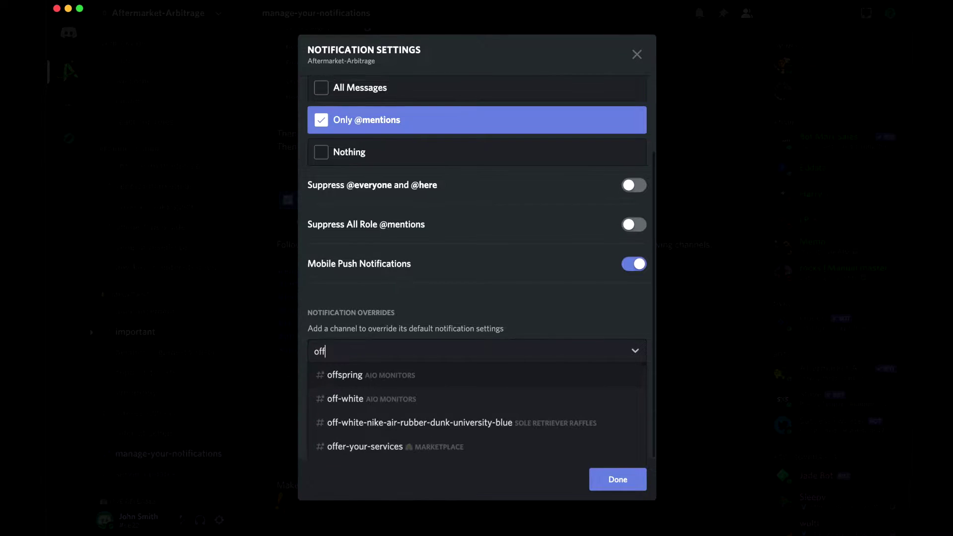
left_click(377, 377)
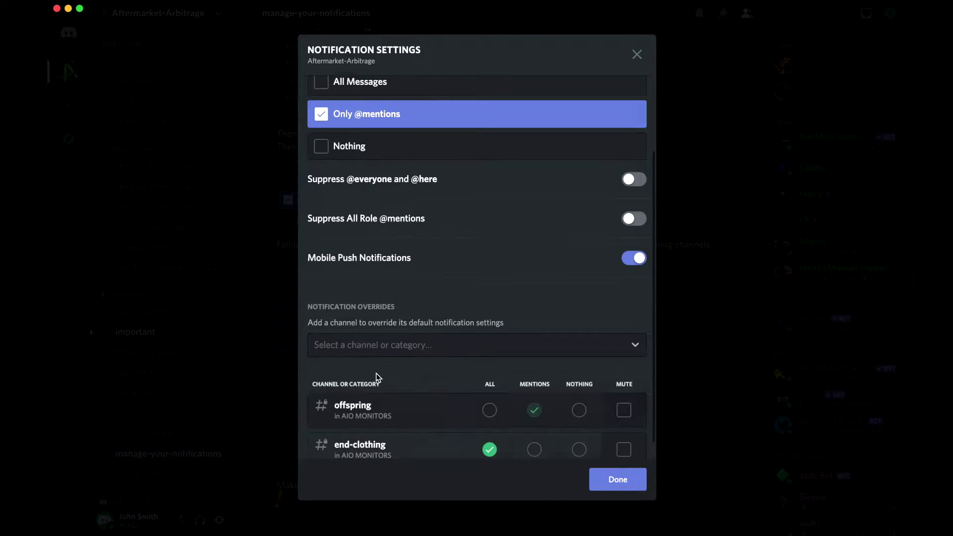
left_click(491, 410)
left_click(619, 479)
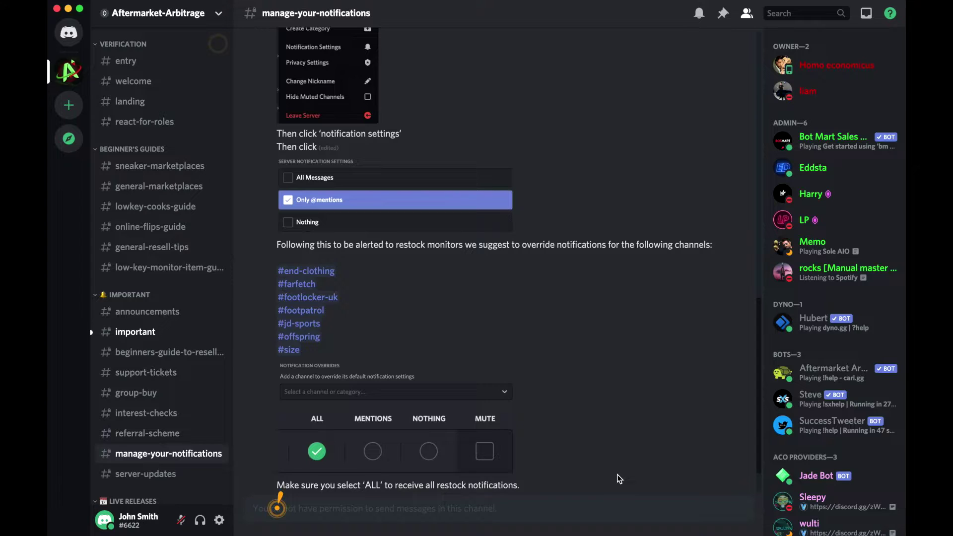
scroll(473, 338, "down", 2)
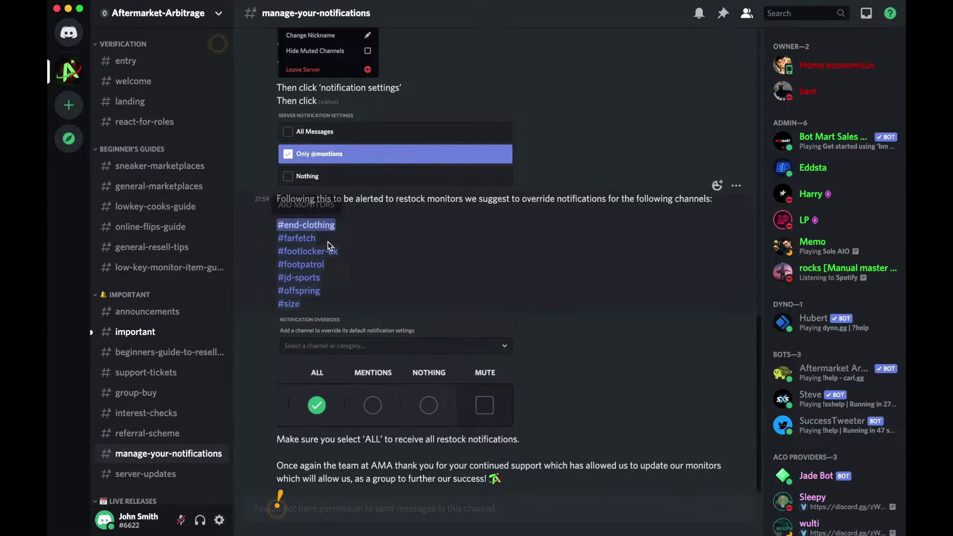
scroll(445, 304, "down", 1)
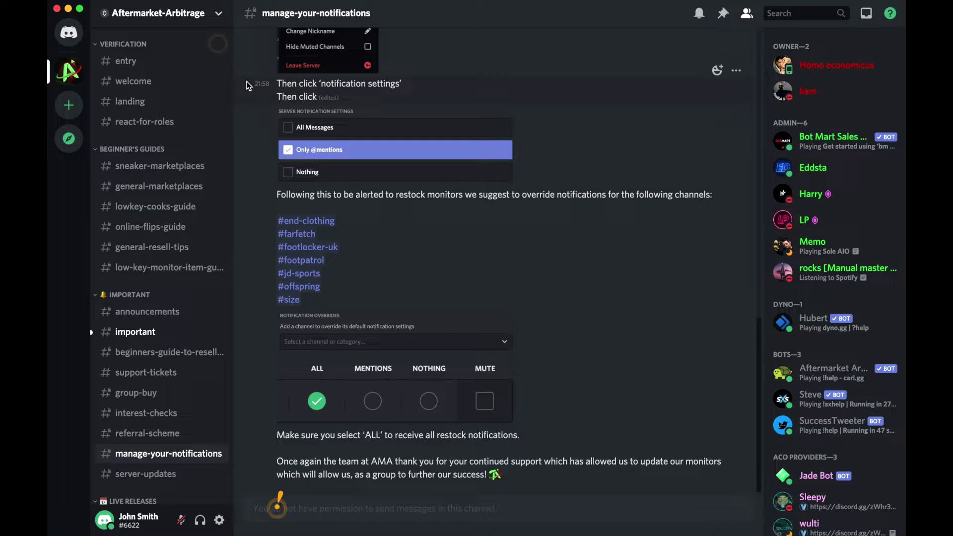
In #react-for-roles, react for the EU Deals, Raffles, Giveaways and Sneaker releases roles.
left_click(149, 121)
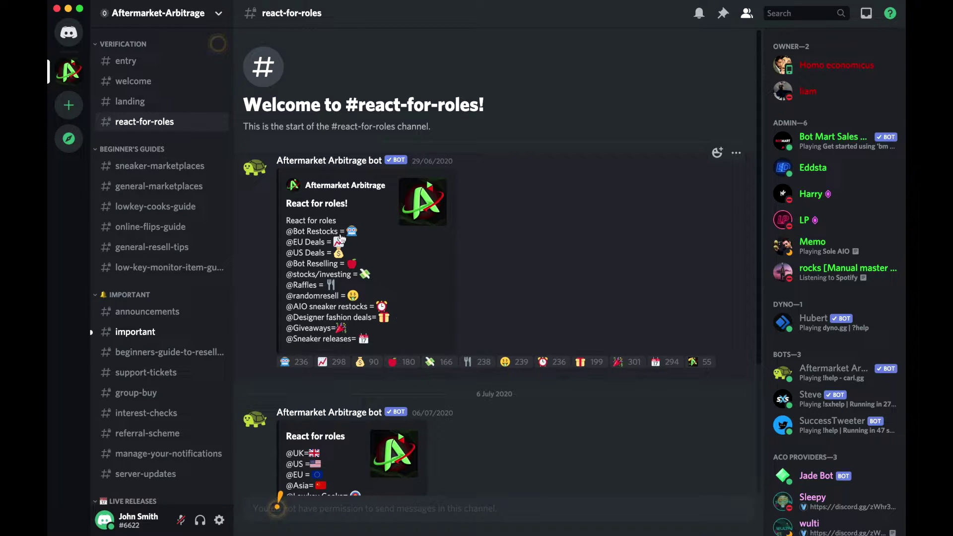
left_click(335, 364)
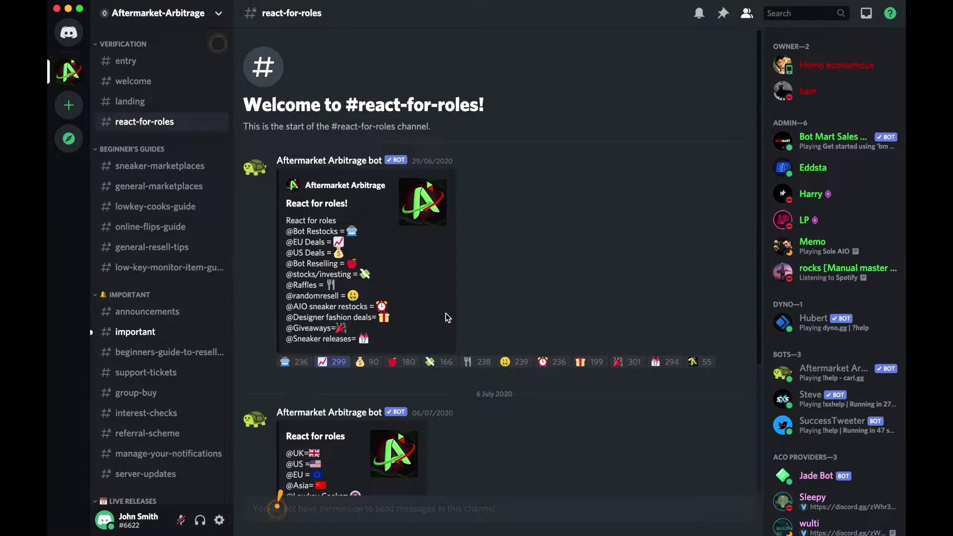
left_click(476, 366)
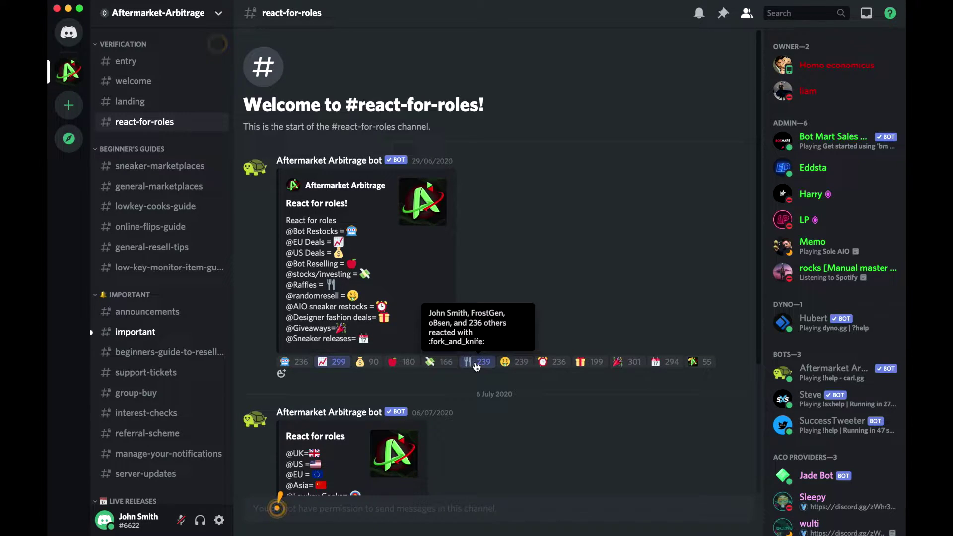
left_click(622, 368)
left_click(660, 368)
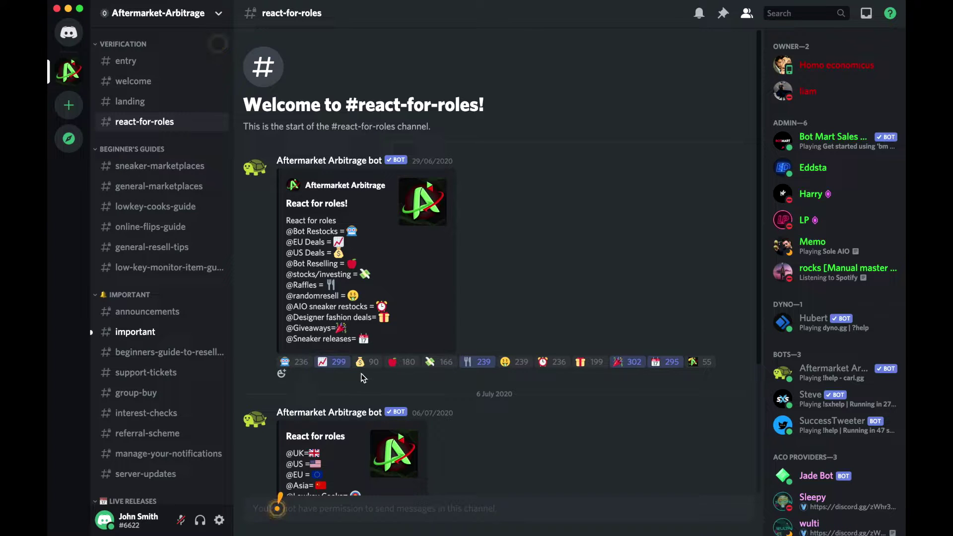
Add the 🇬🇧 reaction for the UK region role, then move to #welcome.
scroll(363, 378, "down", 1)
scroll(363, 378, "down", 2)
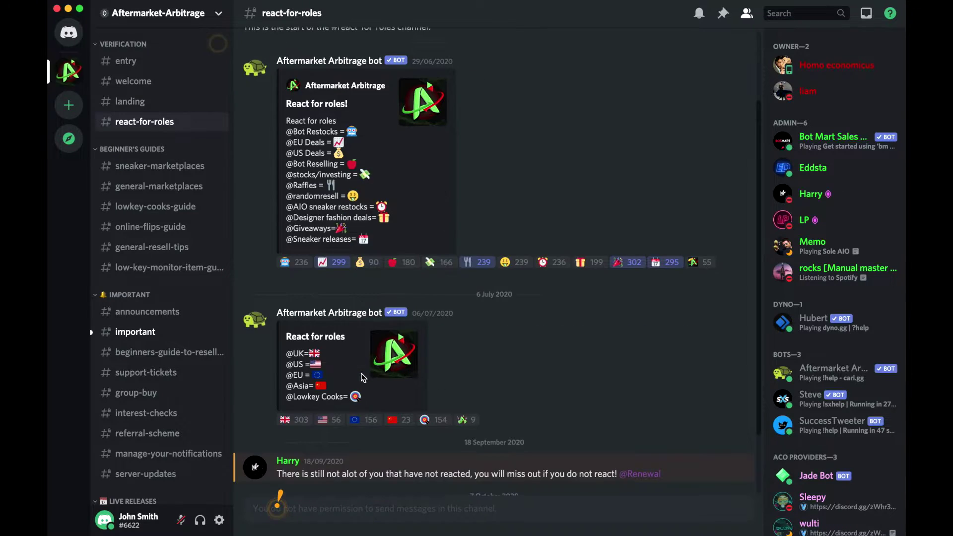
mouse_move(296, 421)
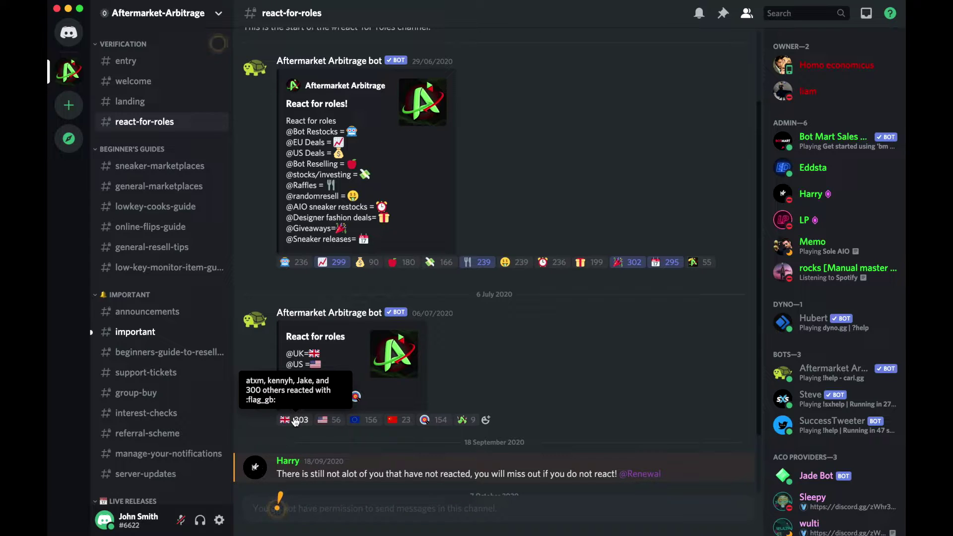
left_click(297, 421)
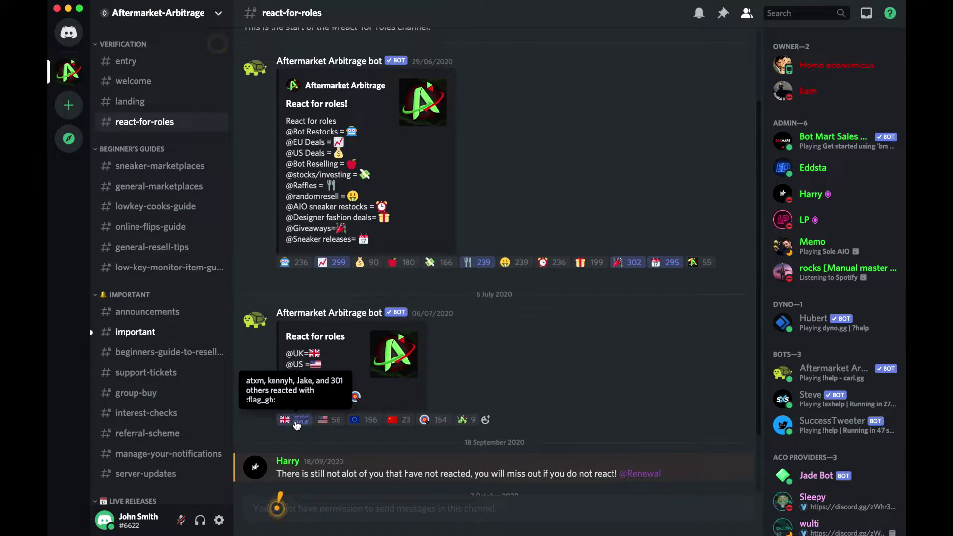
scroll(297, 425, "down", 2)
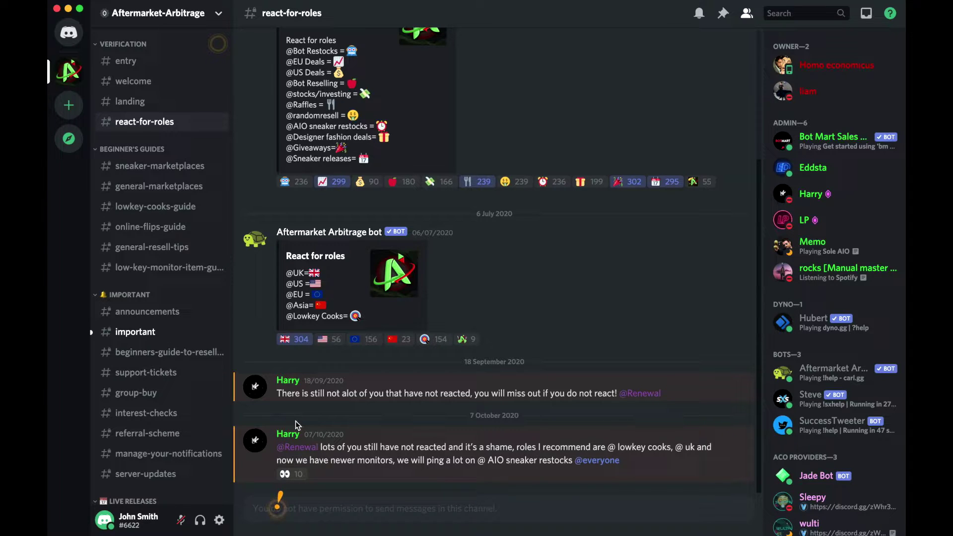
key("super+bracketleft")
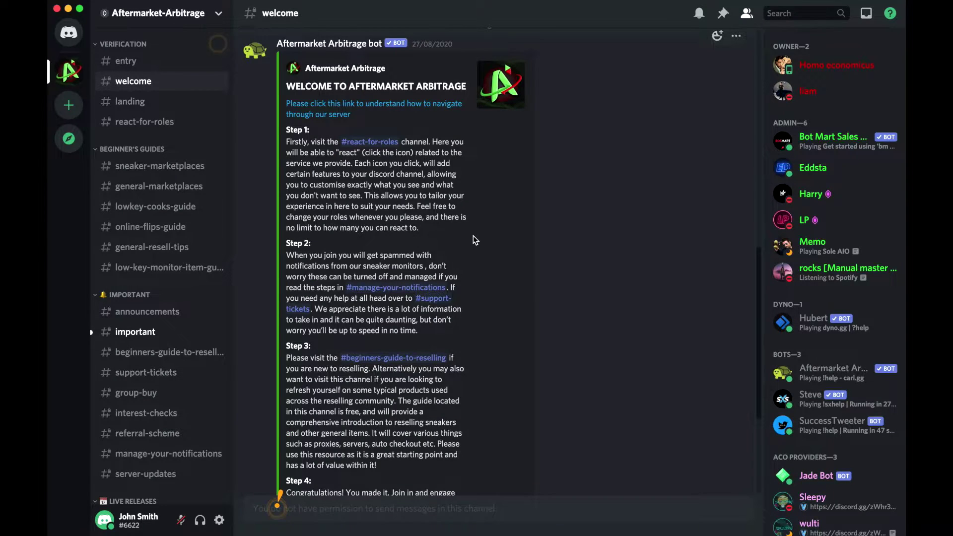
Read through the #welcome message, then go to #beginners-guide-to-reselling with its PDF guides.
scroll(473, 237, "down", 2)
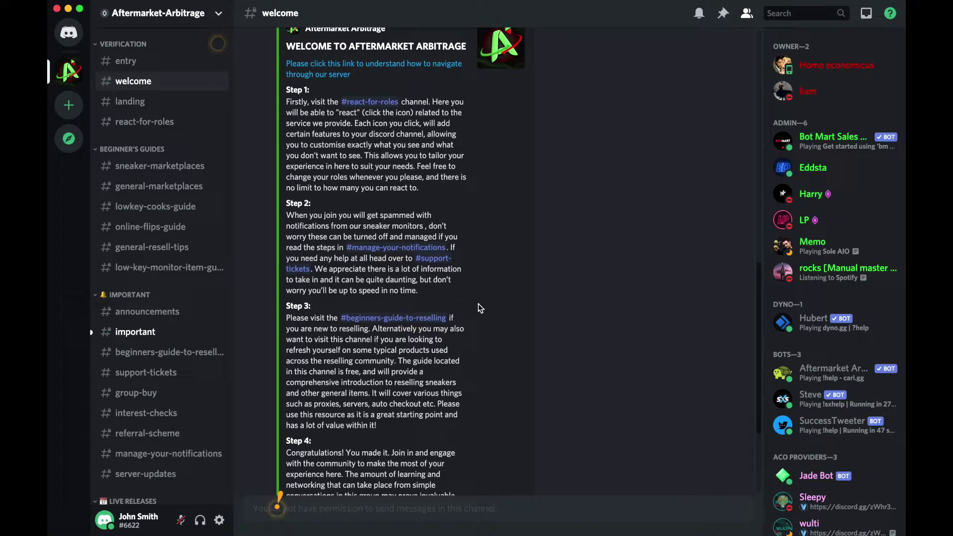
scroll(480, 308, "down", 3)
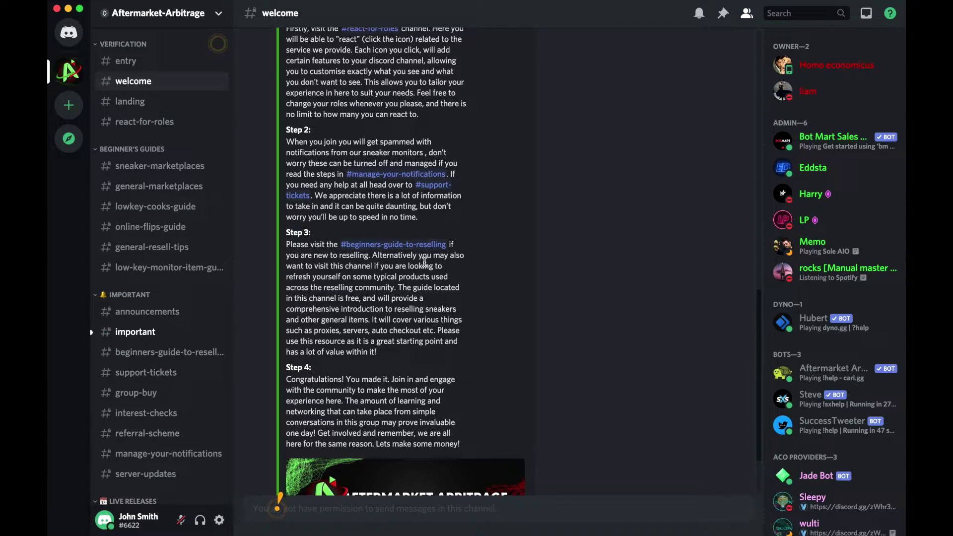
scroll(480, 325, "down", 3)
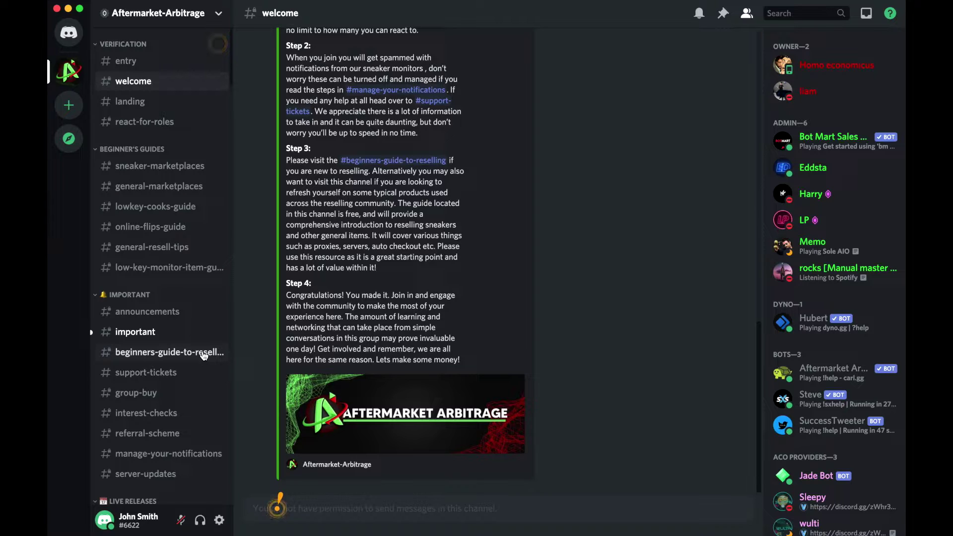
left_click(204, 356)
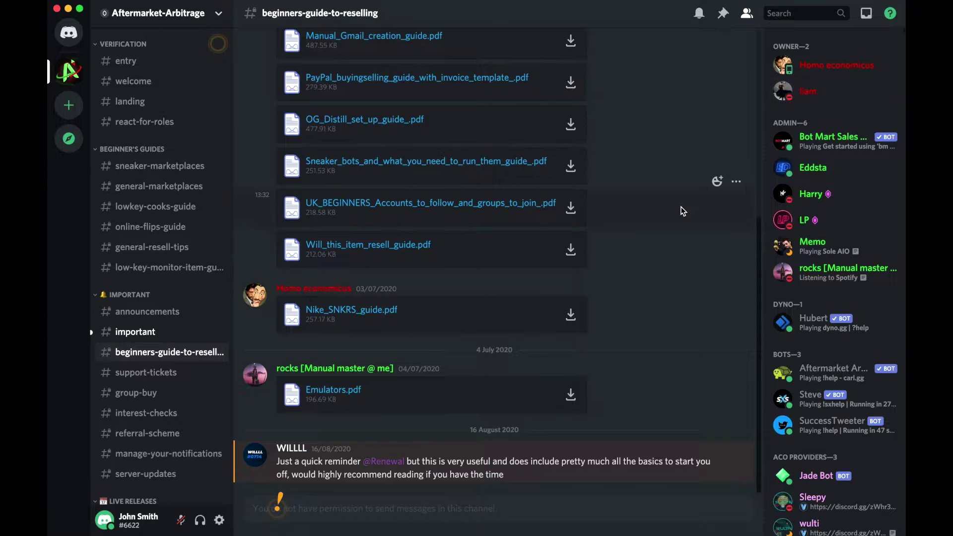
scroll(681, 206, "up", 10)
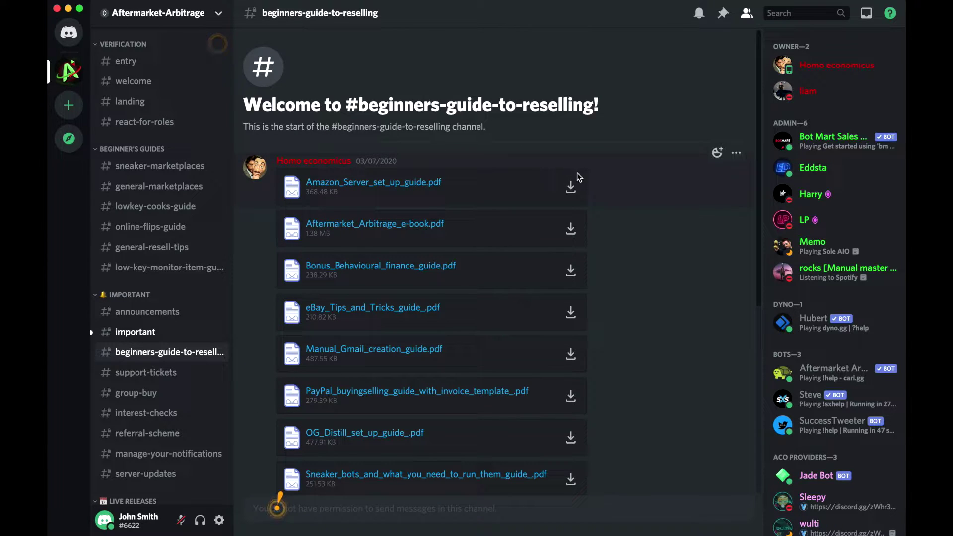
scroll(630, 257, "down", 2)
scroll(627, 255, "down", 1)
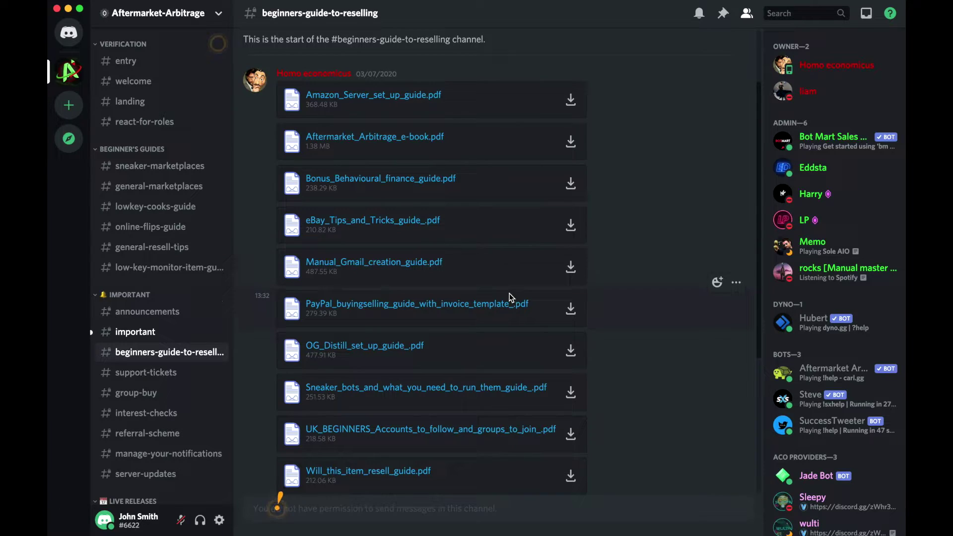
scroll(625, 390, "down", 2)
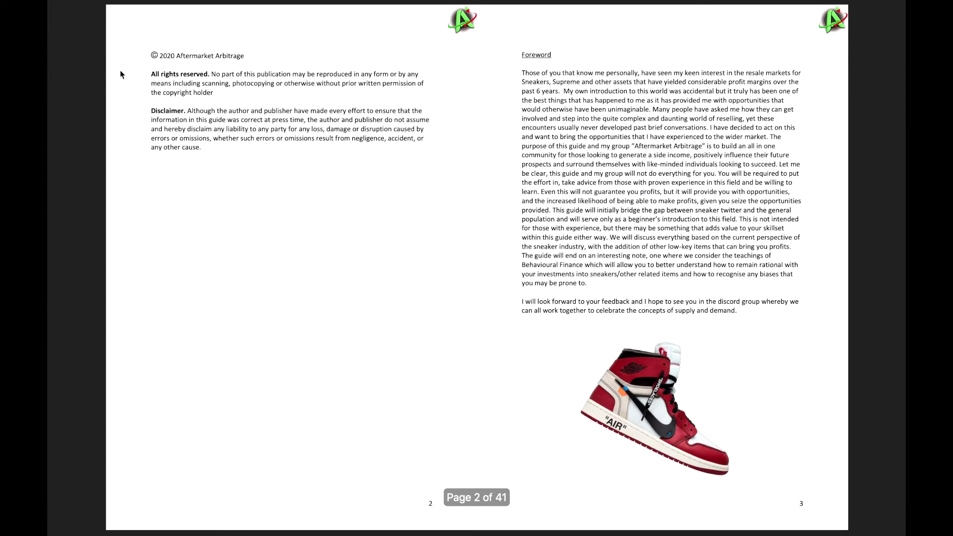
Page the Aftermarket Arbitrage e-book past contents, raffle bots and proxies to page 16.
key("Right")
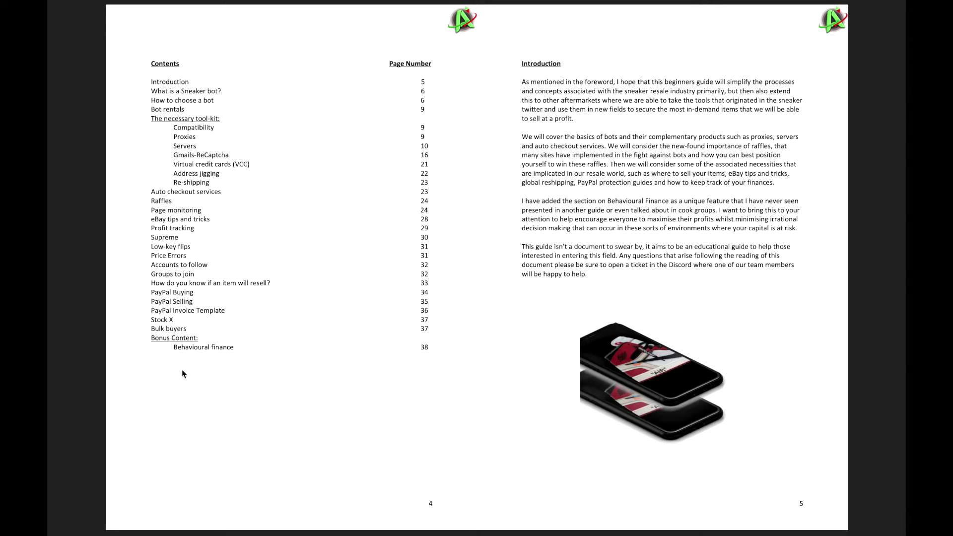
key("Right")
key("Right")
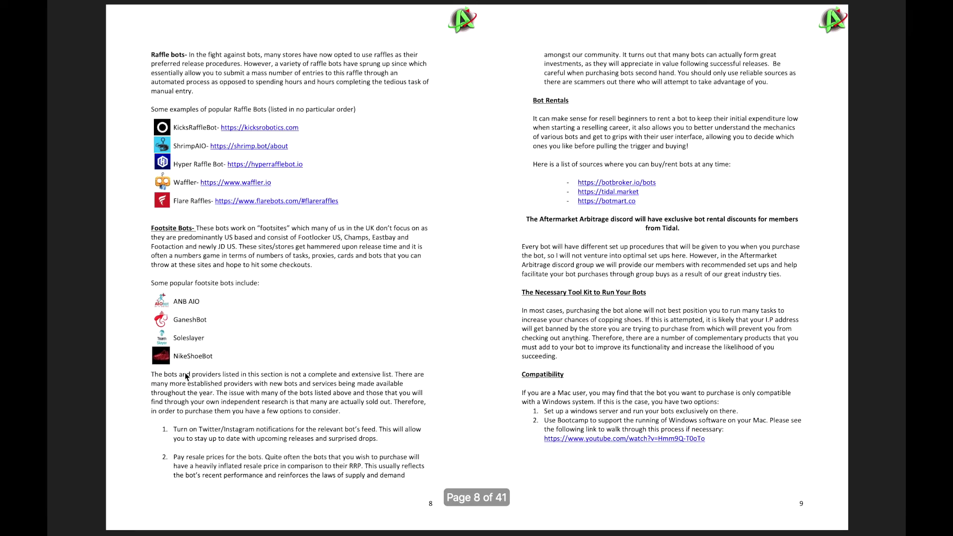
key("Right")
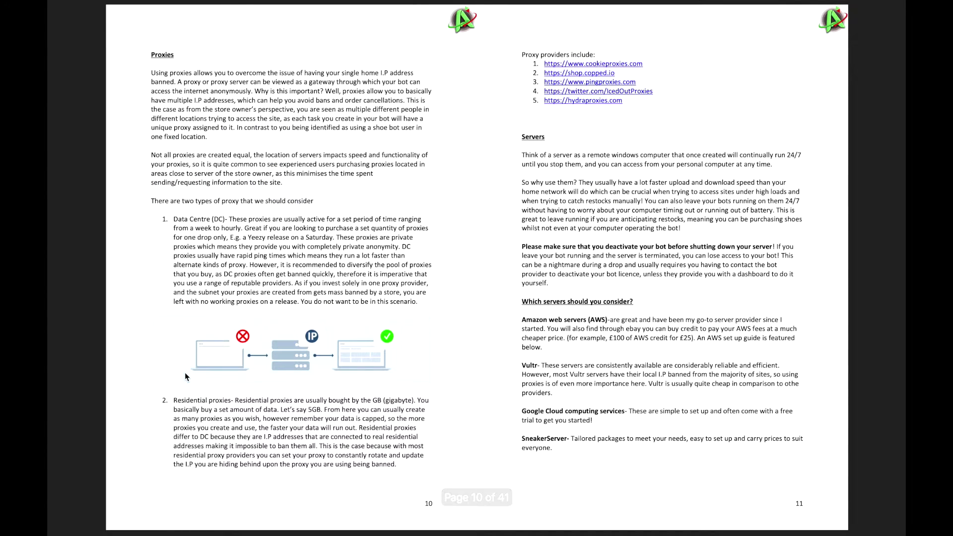
key("Right")
key("Right")
key("Right")
key("Right")
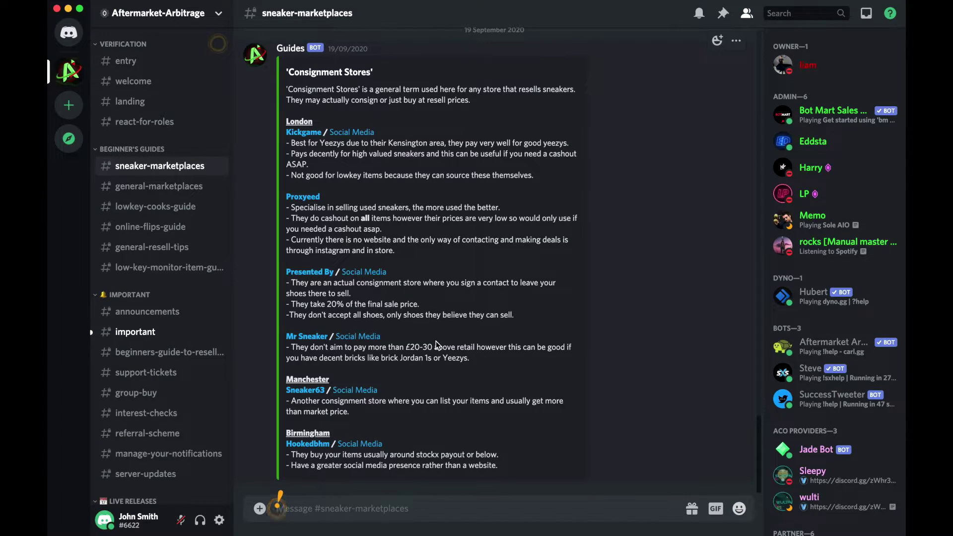
Browse the 'Where can I resell?' guide in #general-resell-tips, then open #low-key-monitor-item-guide.
scroll(437, 342, "up", 10)
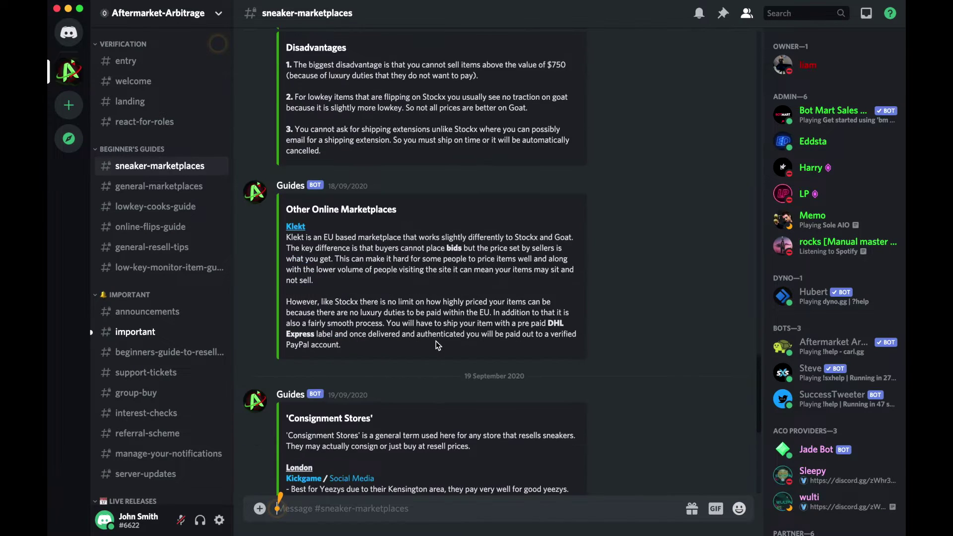
scroll(436, 341, "up", 6)
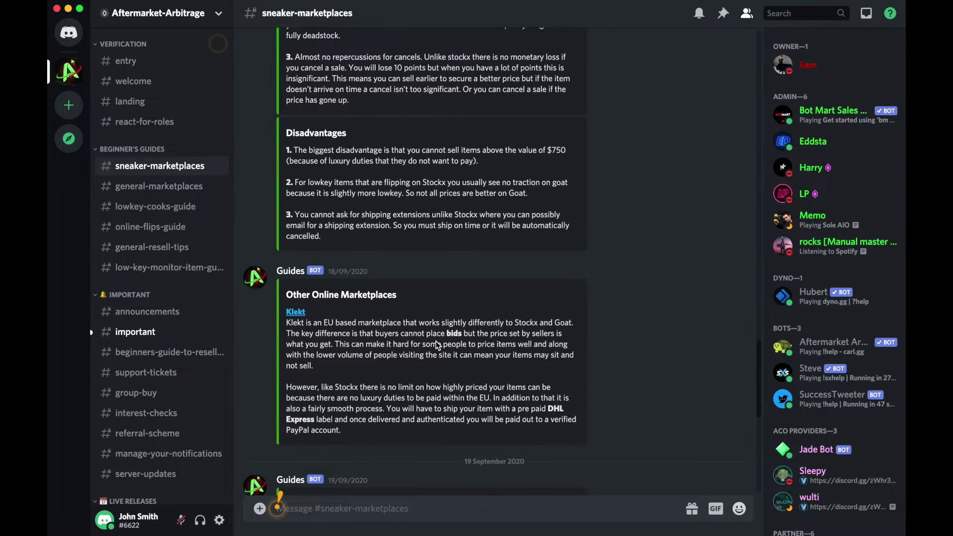
scroll(436, 341, "up", 19)
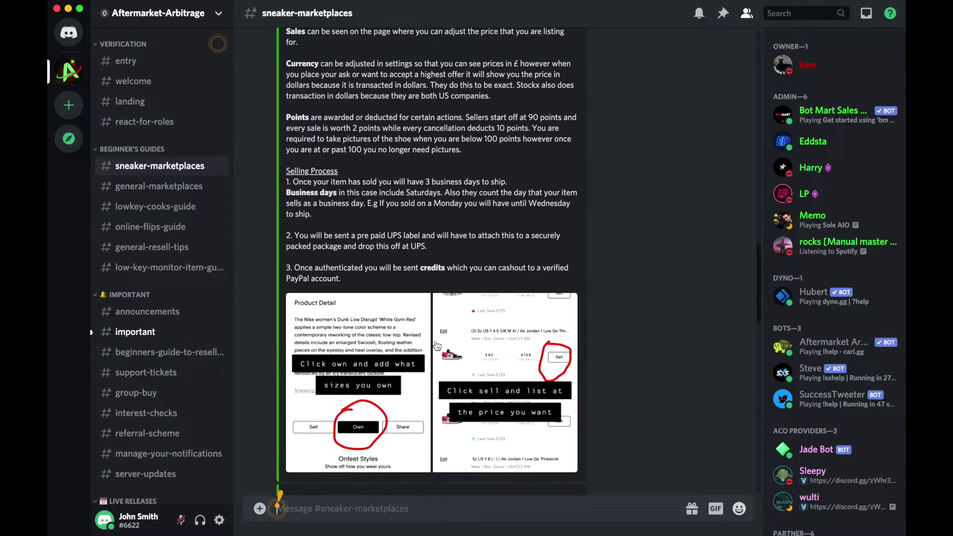
scroll(436, 341, "up", 15)
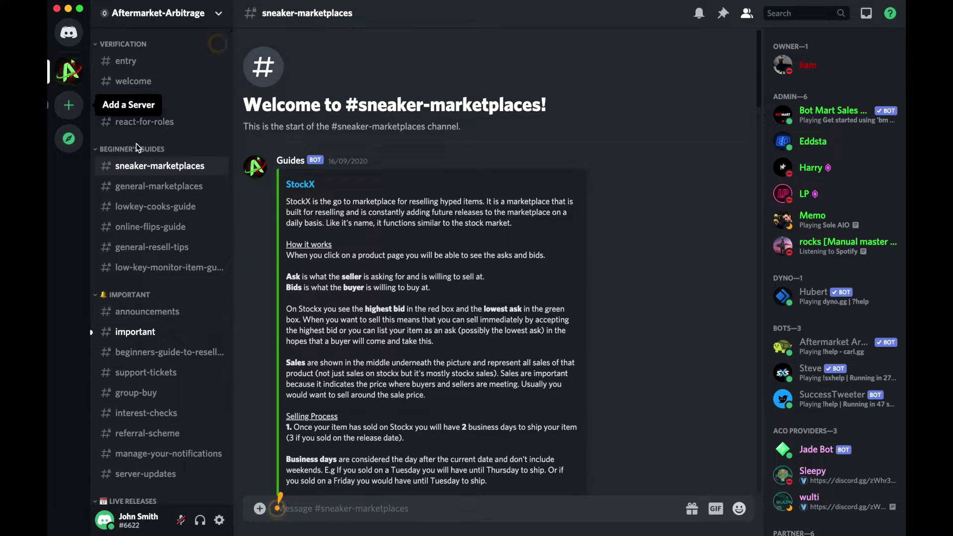
left_click(156, 251)
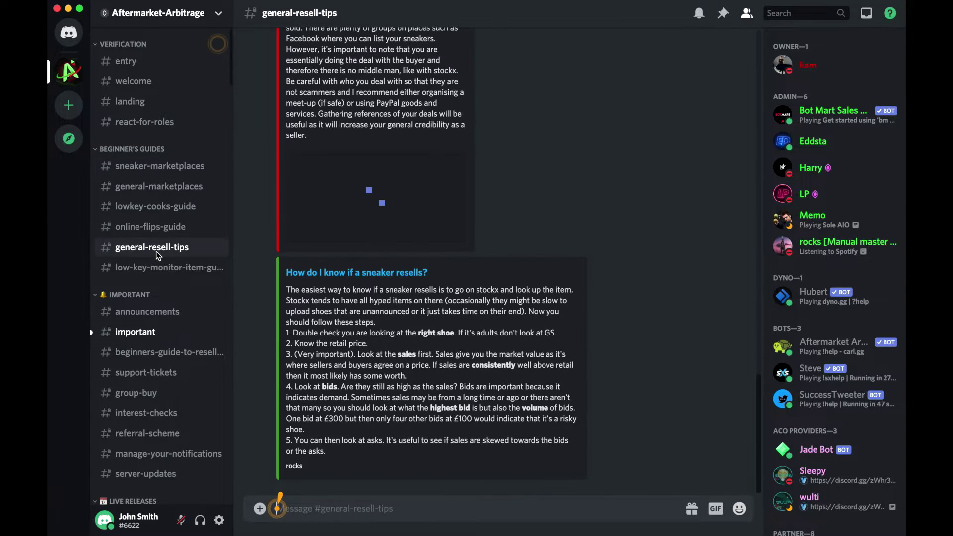
scroll(156, 251, "down", 2)
scroll(303, 244, "up", 15)
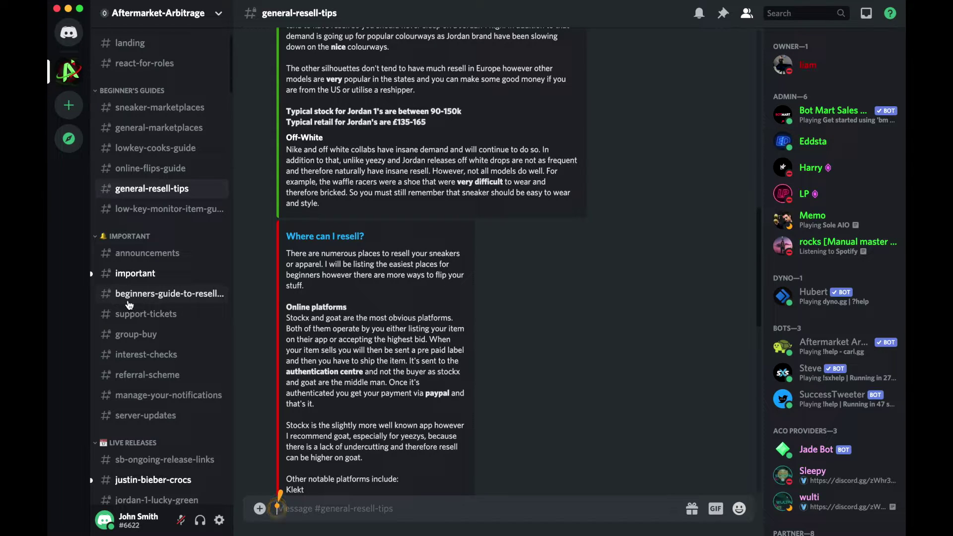
left_click(158, 211)
Scroll through the low-key-monitor-item-guide posts, then return to #beginners-guide-to-reselling.
scroll(396, 277, "up", 2)
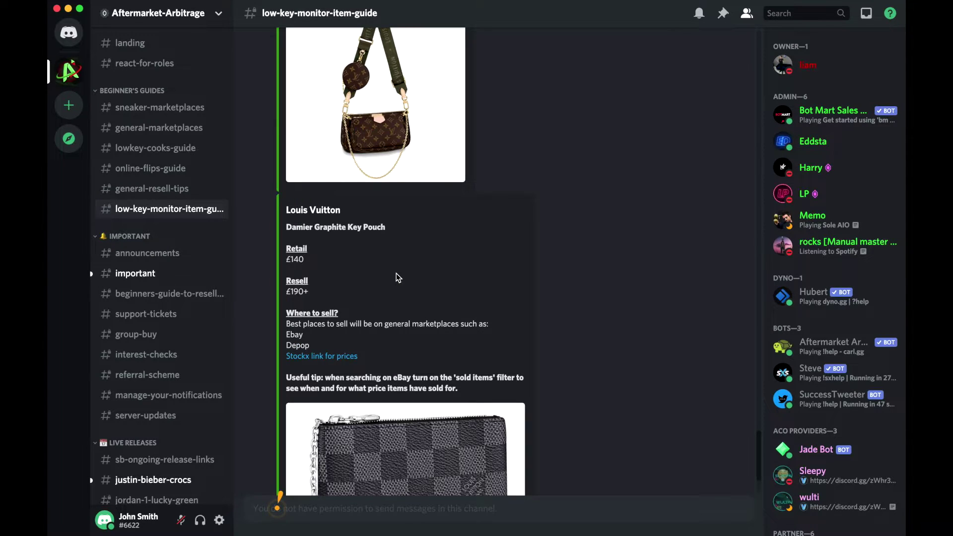
scroll(396, 274, "up", 5)
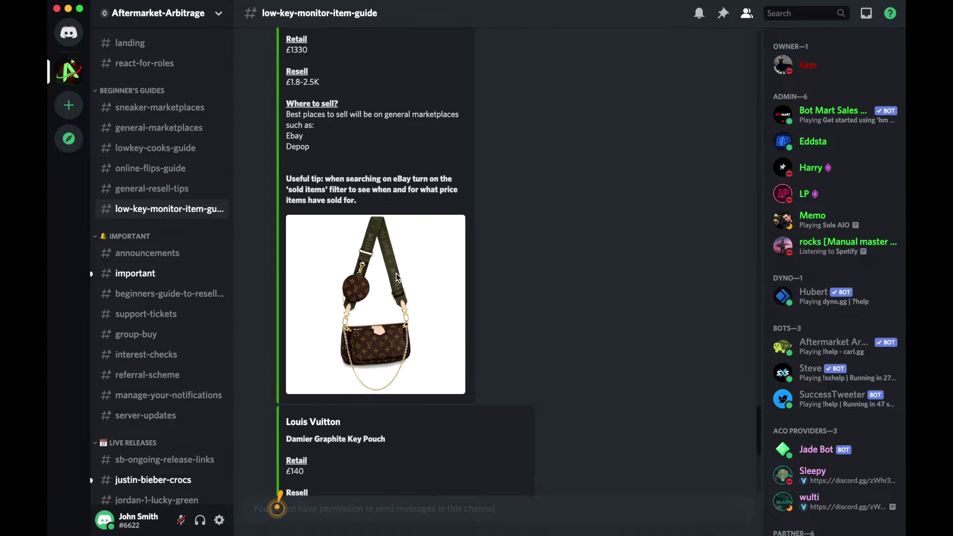
scroll(397, 277, "up", 10)
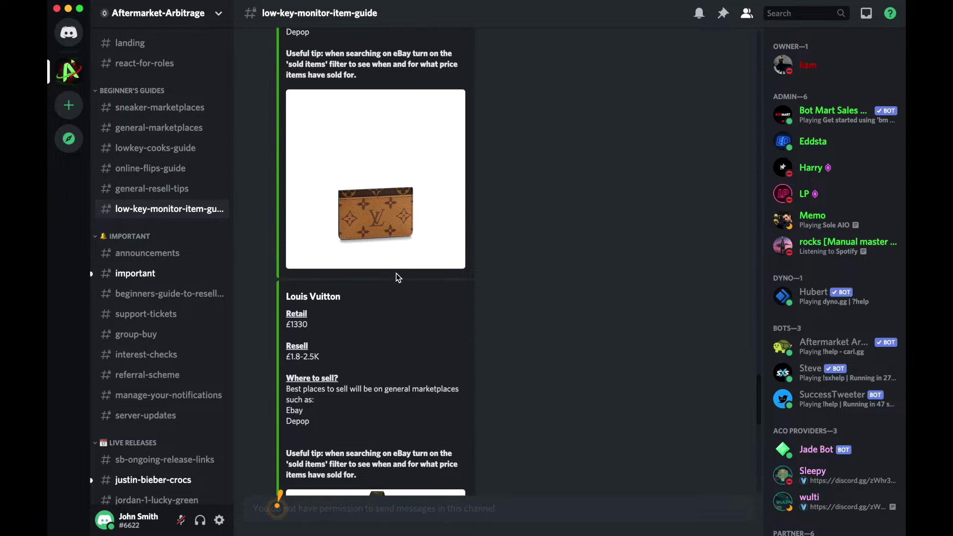
scroll(396, 278, "up", 15)
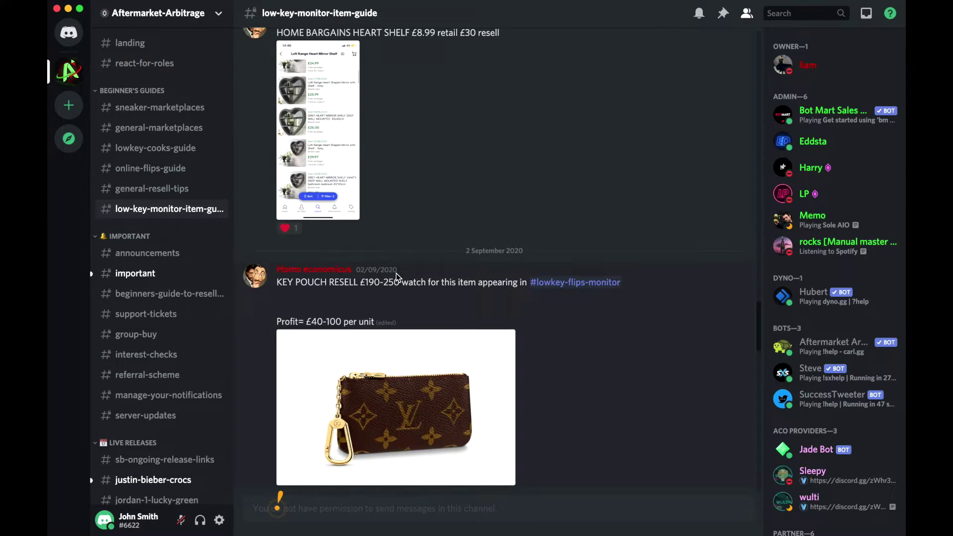
scroll(396, 278, "up", 8)
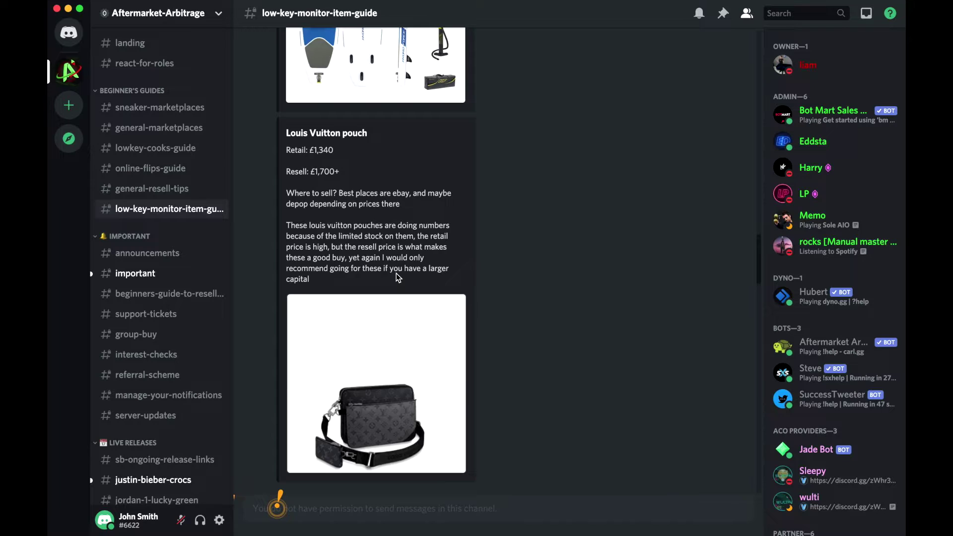
scroll(397, 277, "up", 10)
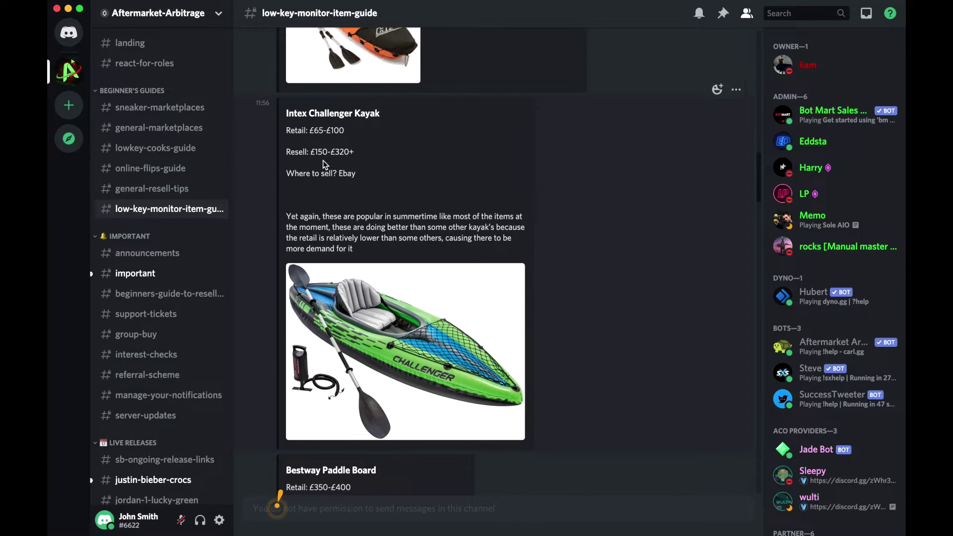
left_click(161, 293)
scroll(161, 305, "down", 3)
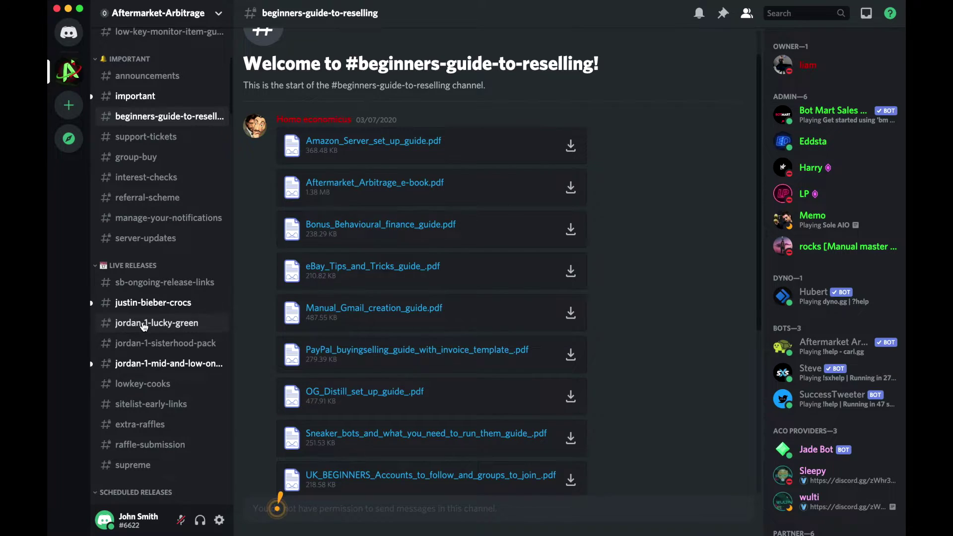
Look through the #jordan-1-lucky-green release channel.
left_click(140, 323)
scroll(426, 309, "up", 4)
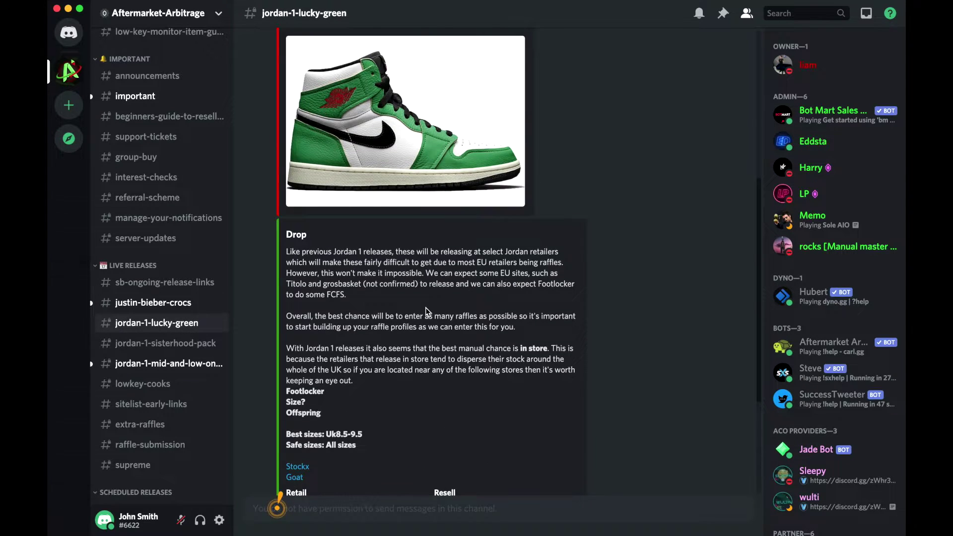
scroll(425, 308, "up", 3)
scroll(425, 308, "down", 3)
scroll(425, 307, "down", 3)
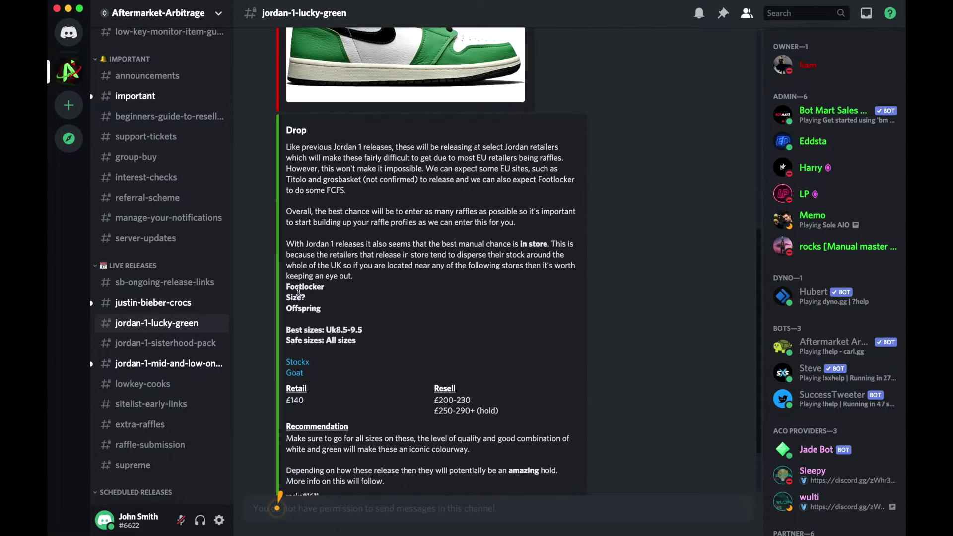
Scroll through #lowkey-cooks, then open #instore-flips showing the £20 Crock-Pot rice cooker deal.
left_click(163, 385)
scroll(454, 309, "up", 5)
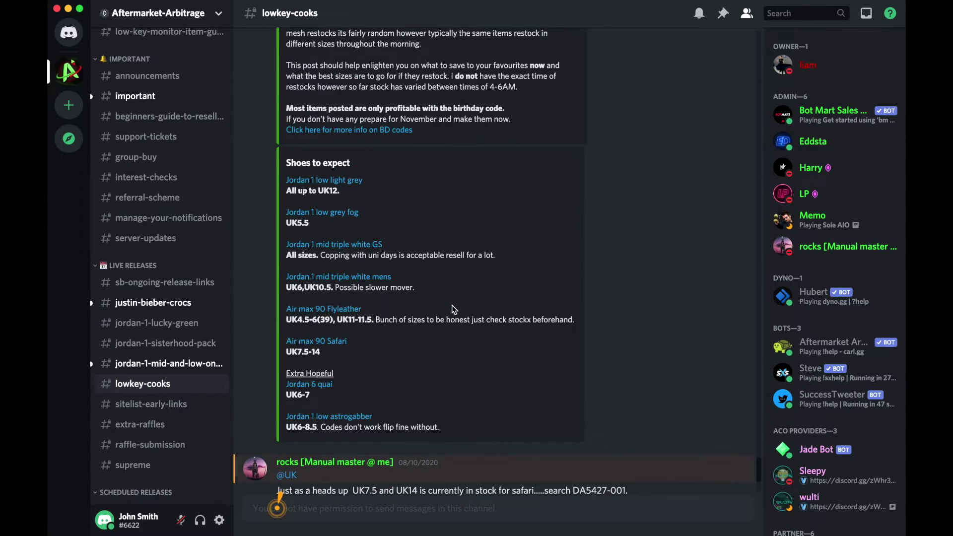
scroll(454, 310, "up", 10)
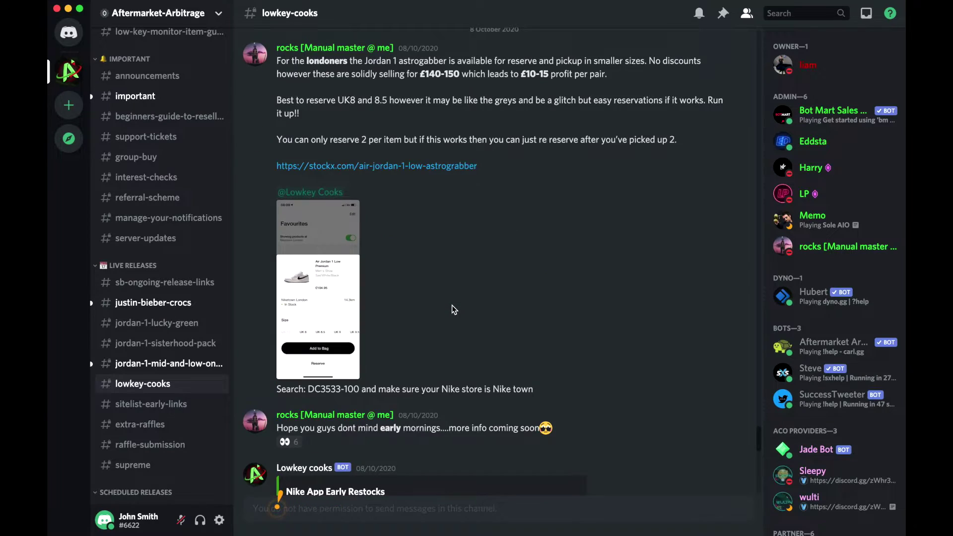
scroll(454, 310, "up", 10)
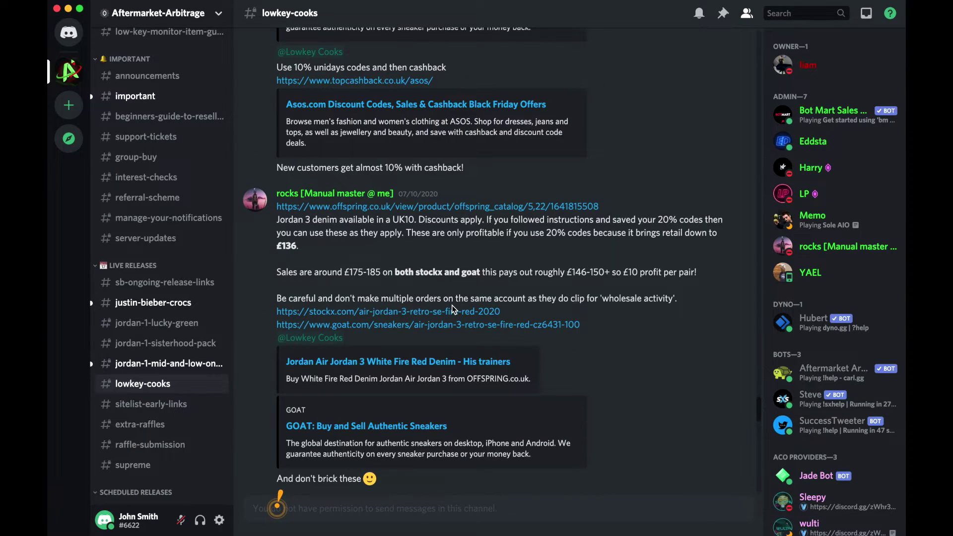
scroll(454, 310, "up", 10)
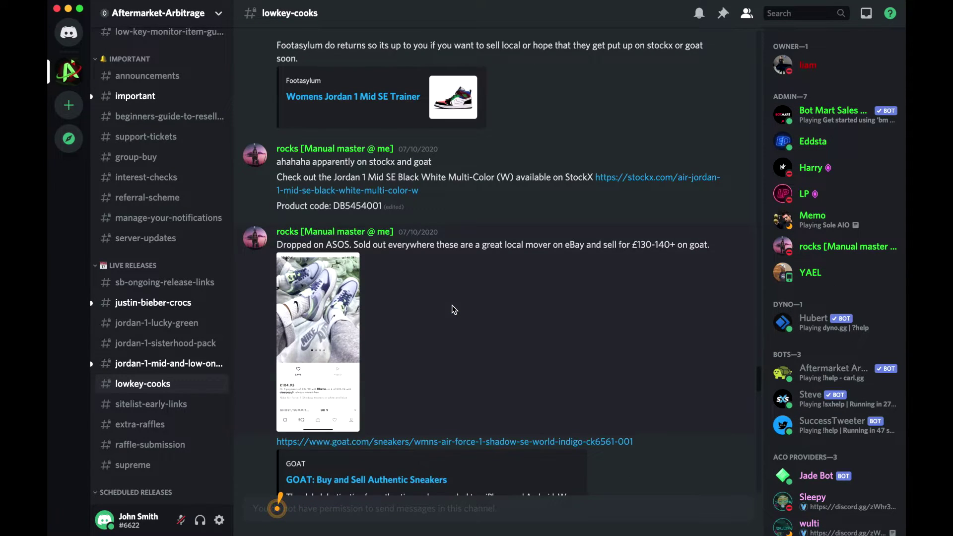
scroll(454, 310, "up", 2)
scroll(145, 378, "down", 4)
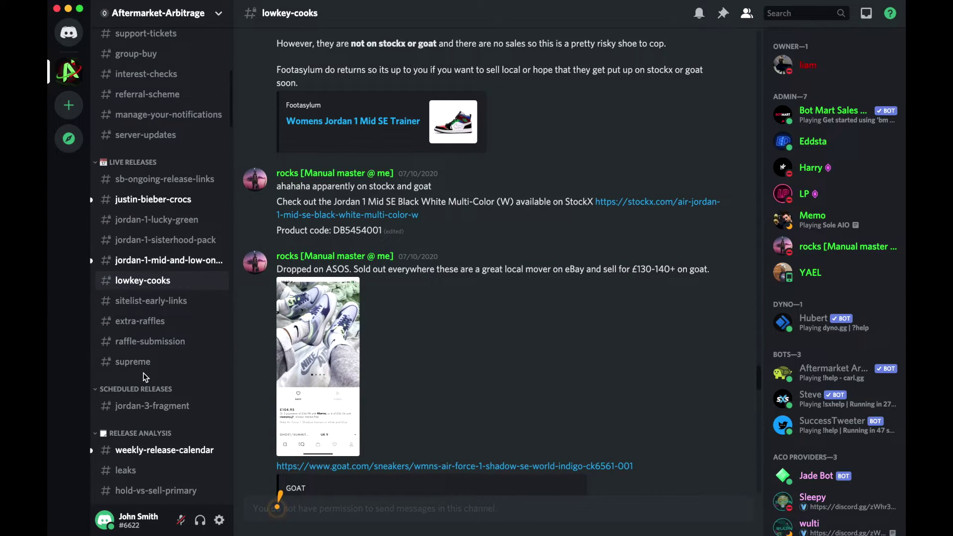
scroll(146, 377, "down", 3)
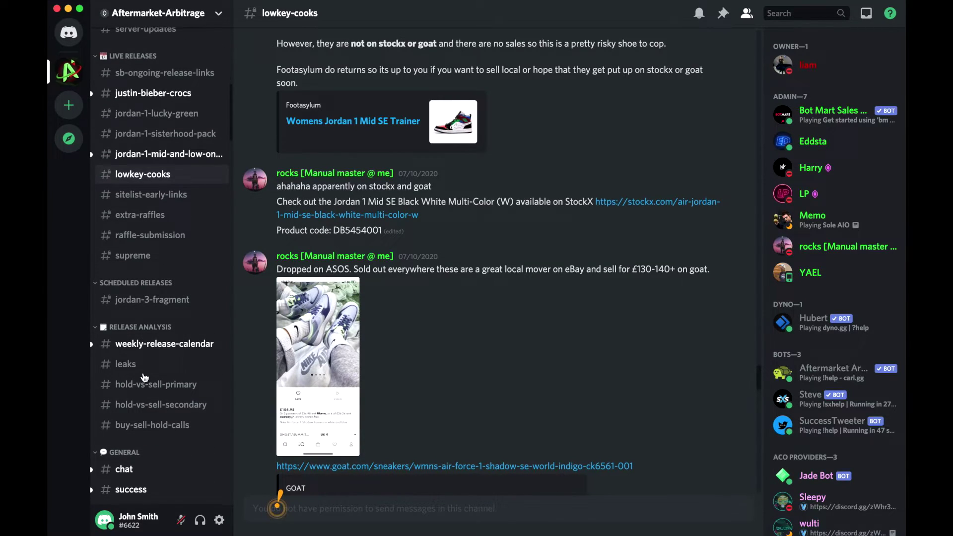
scroll(144, 378, "down", 1)
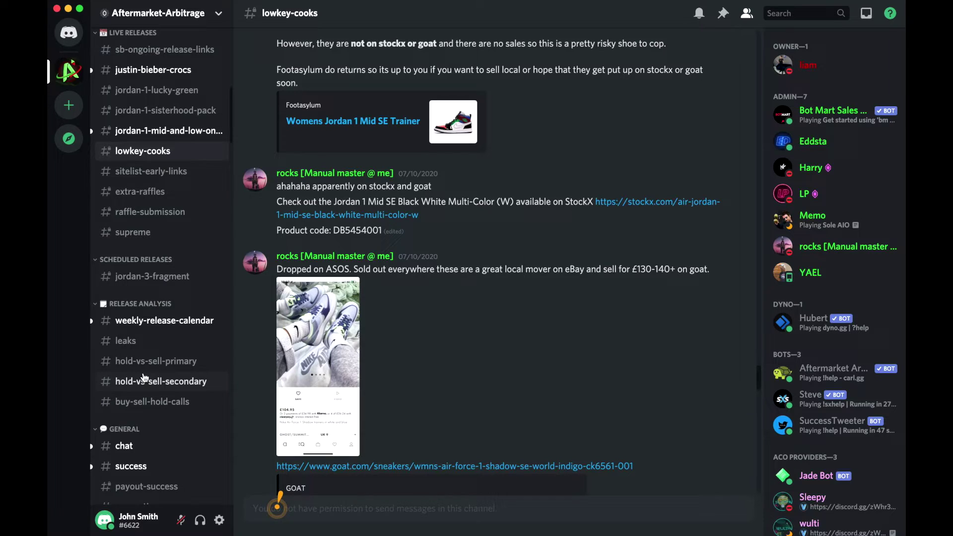
scroll(146, 377, "down", 10)
left_click(140, 452)
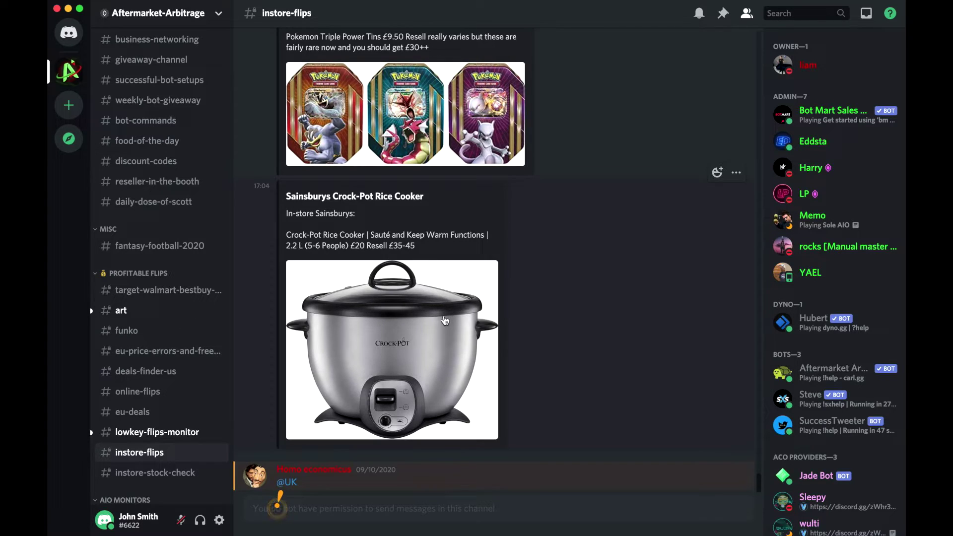
Scroll up through the Flip Monitor restock alerts in #lowkey-flips-monitor, then open #shopify-bot-guides.
left_click(157, 434)
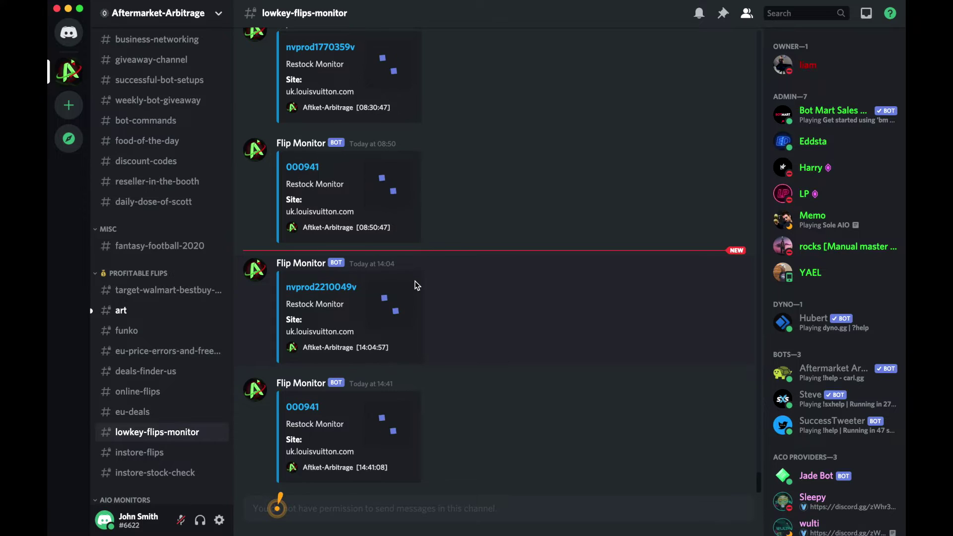
scroll(417, 285, "up", 2)
scroll(416, 285, "up", 3)
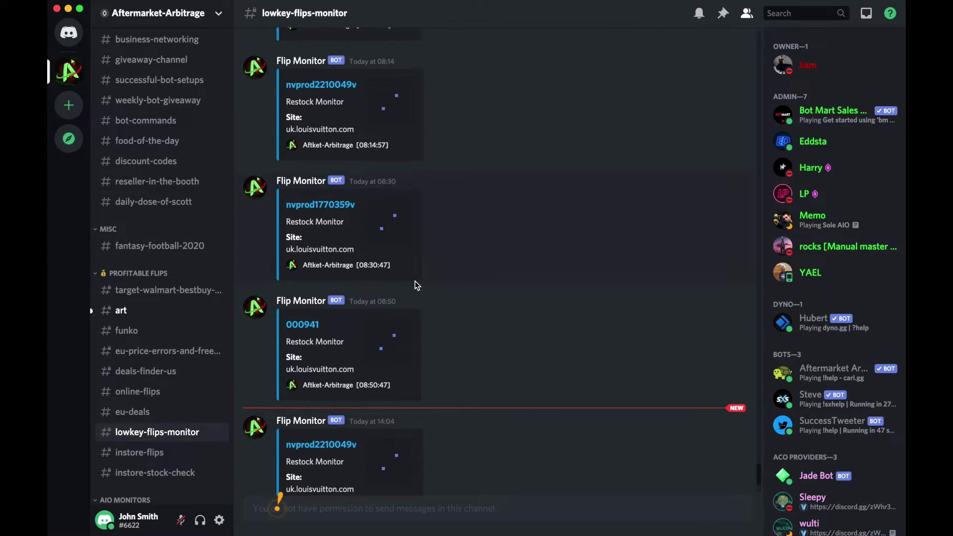
scroll(417, 286, "up", 9)
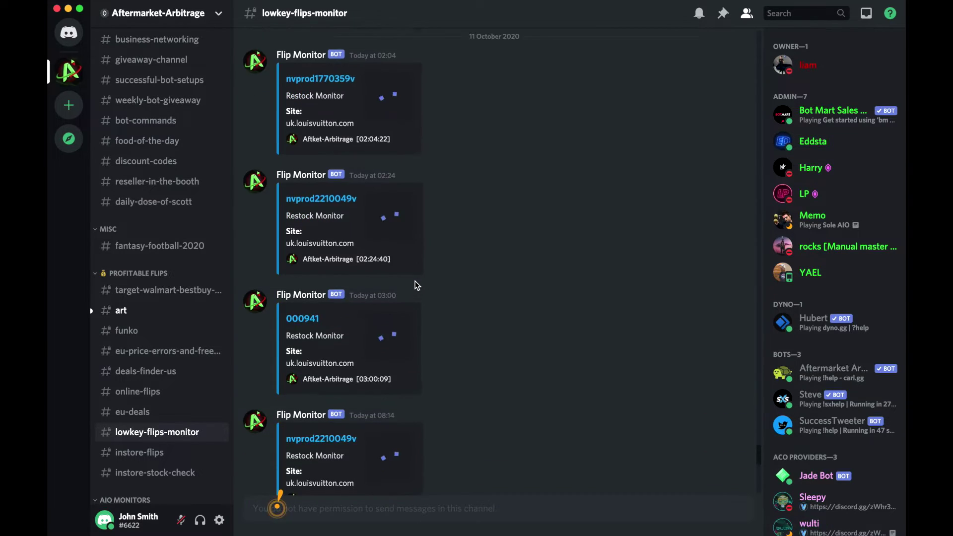
scroll(416, 286, "up", 12)
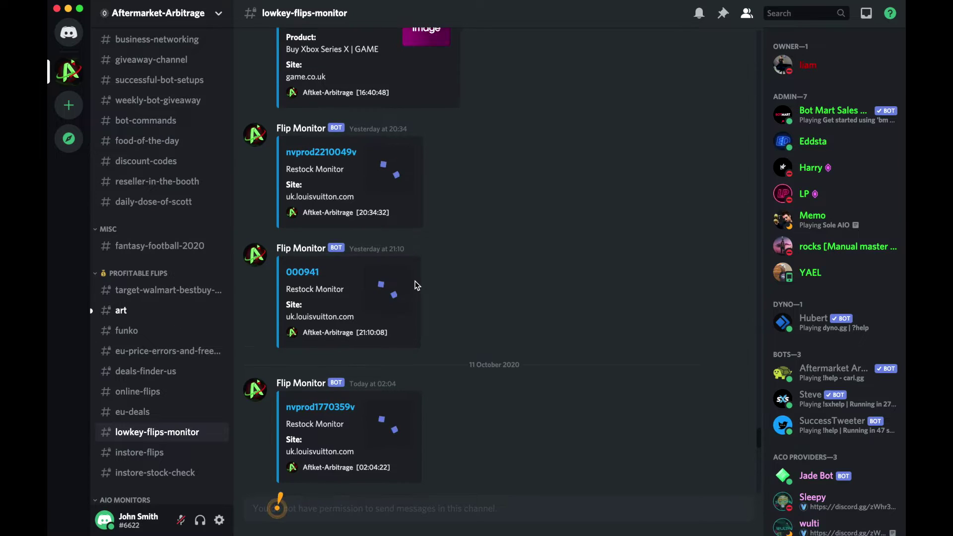
scroll(416, 286, "up", 10)
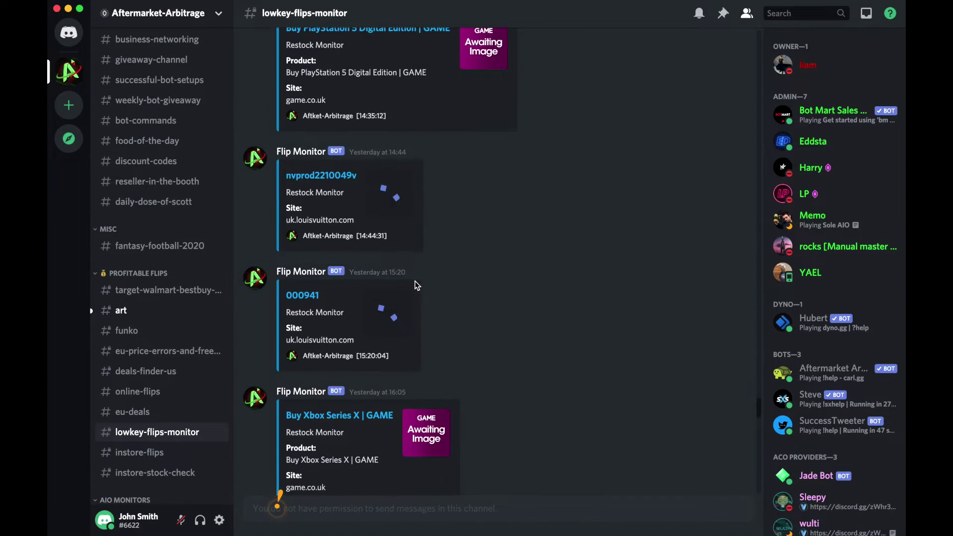
scroll(416, 285, "up", 2)
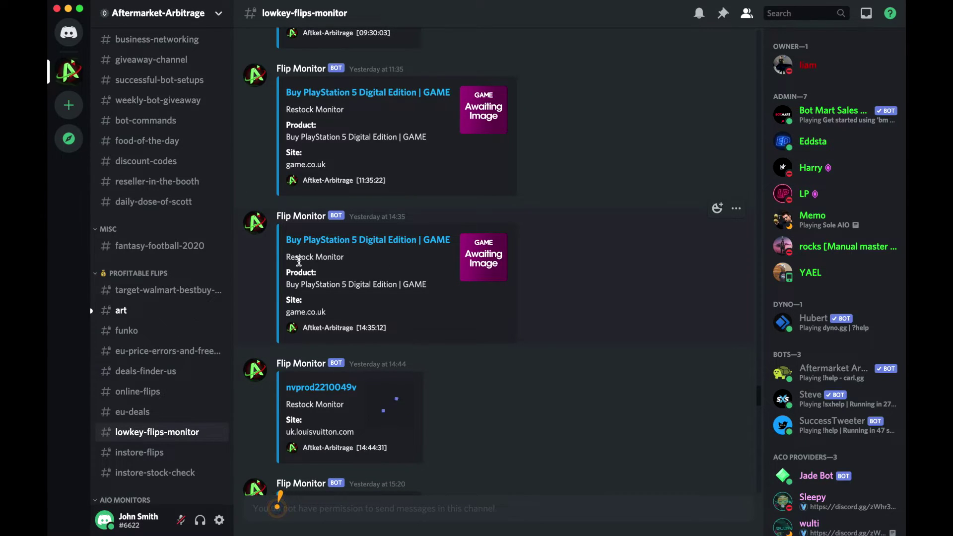
scroll(178, 393, "down", 10)
left_click(130, 187)
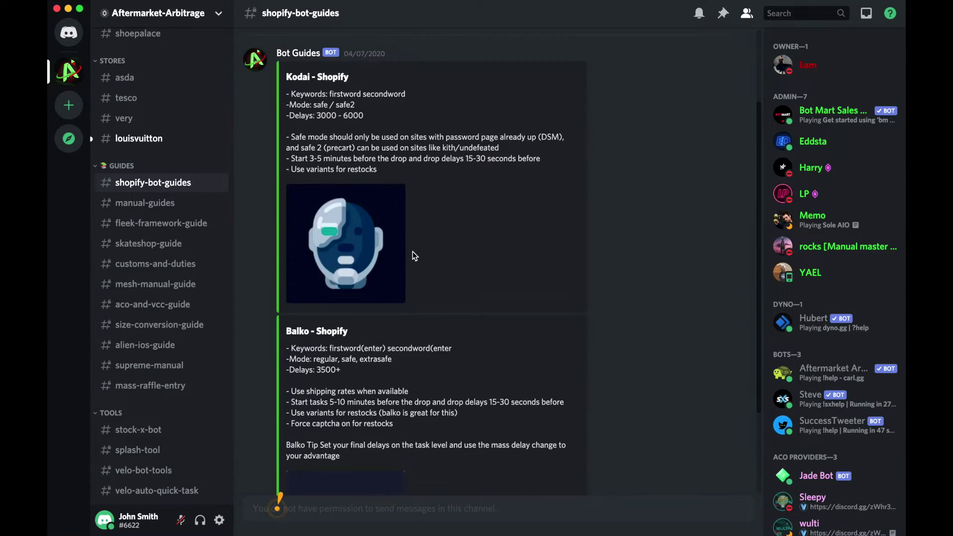
Open #manual-guides and scroll through its guide posts.
left_click(182, 206)
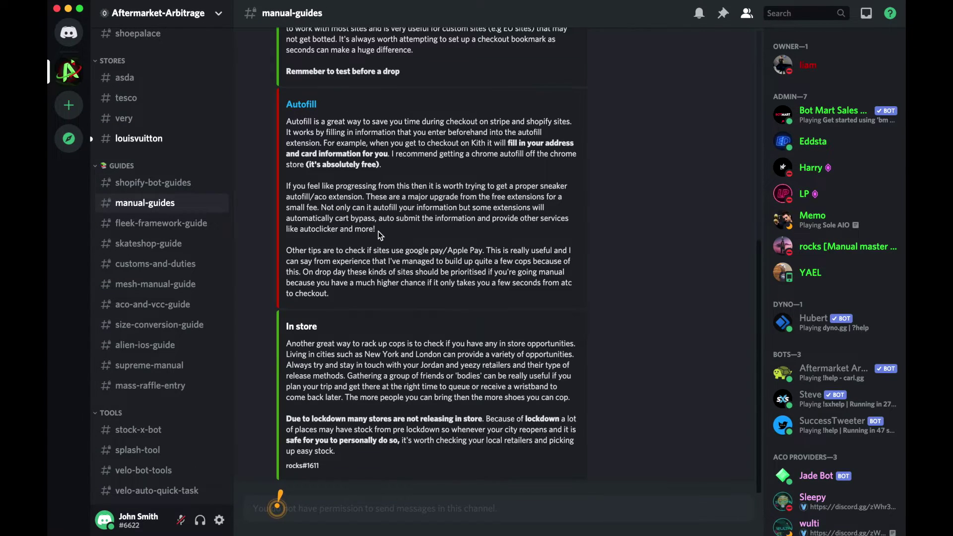
scroll(379, 234, "up", 5)
scroll(379, 235, "up", 3)
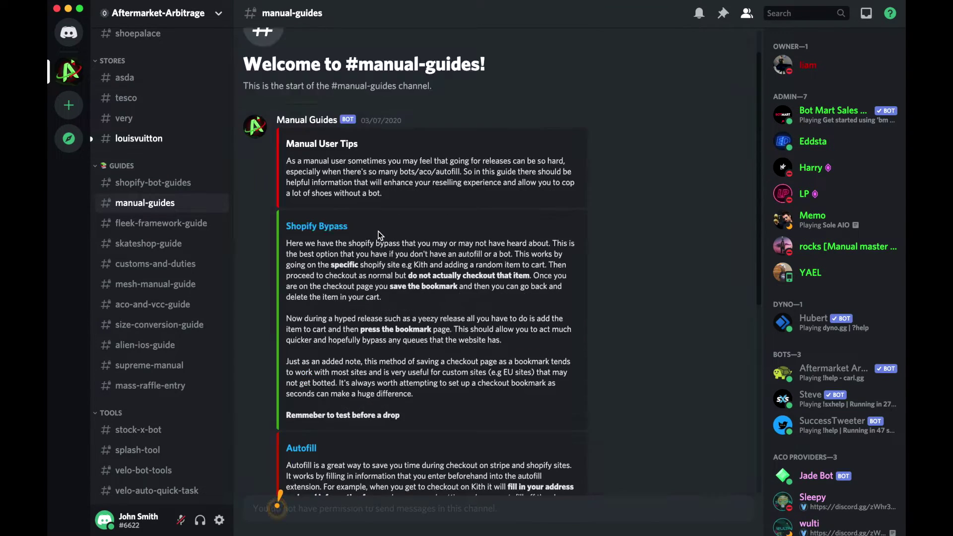
scroll(380, 235, "down", 5)
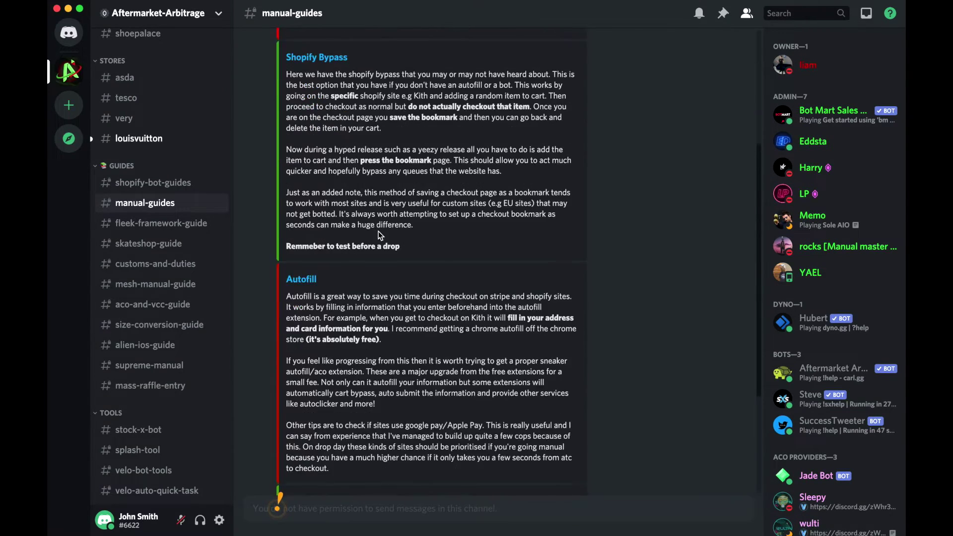
scroll(380, 235, "down", 2)
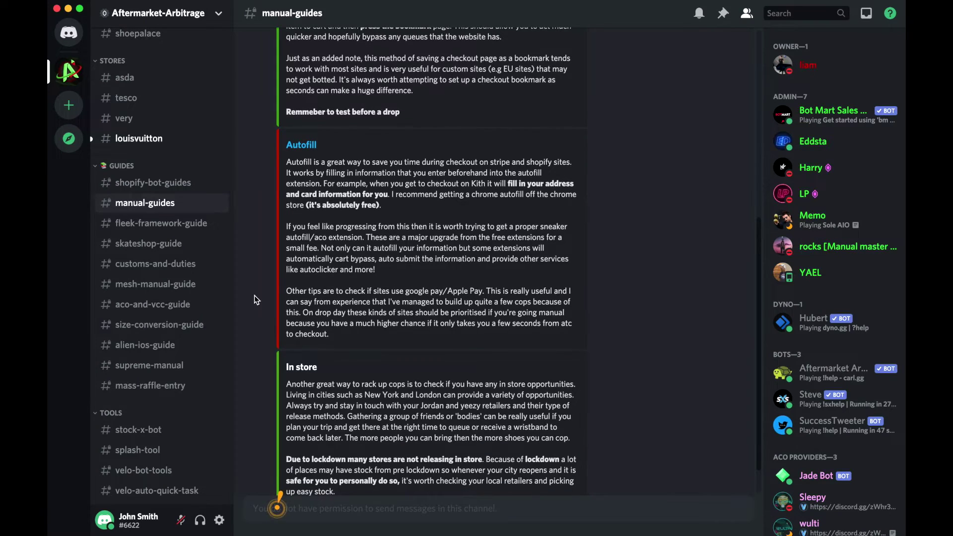
Open #aco-and-vcc-guide and scroll through the slots and VCC guide.
left_click(180, 307)
scroll(466, 190, "up", 7)
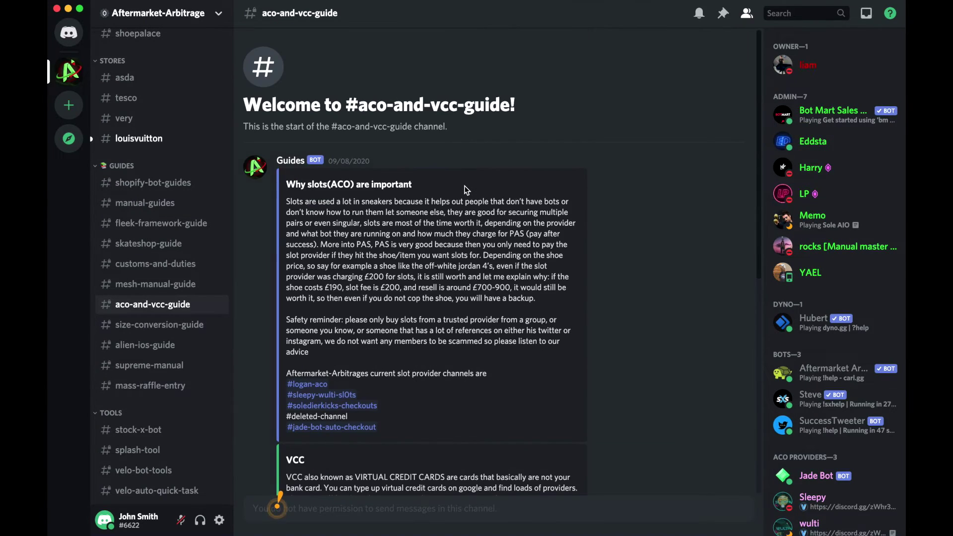
scroll(467, 190, "down", 2)
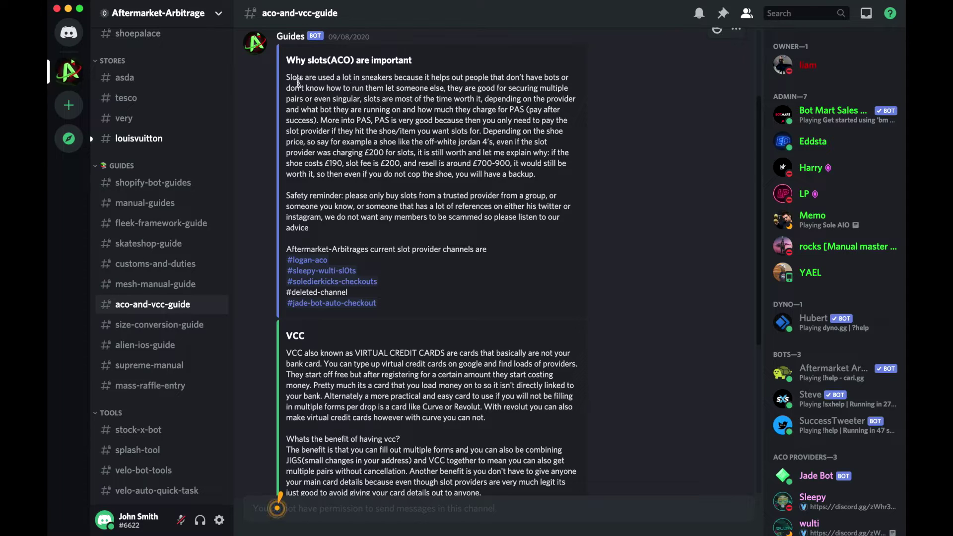
scroll(298, 82, "down", 2)
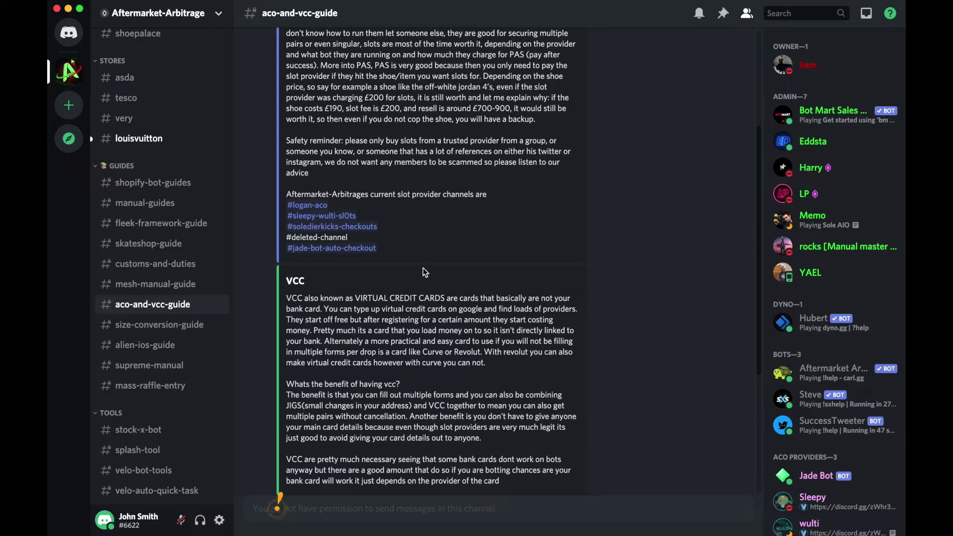
scroll(424, 228, "up", 3)
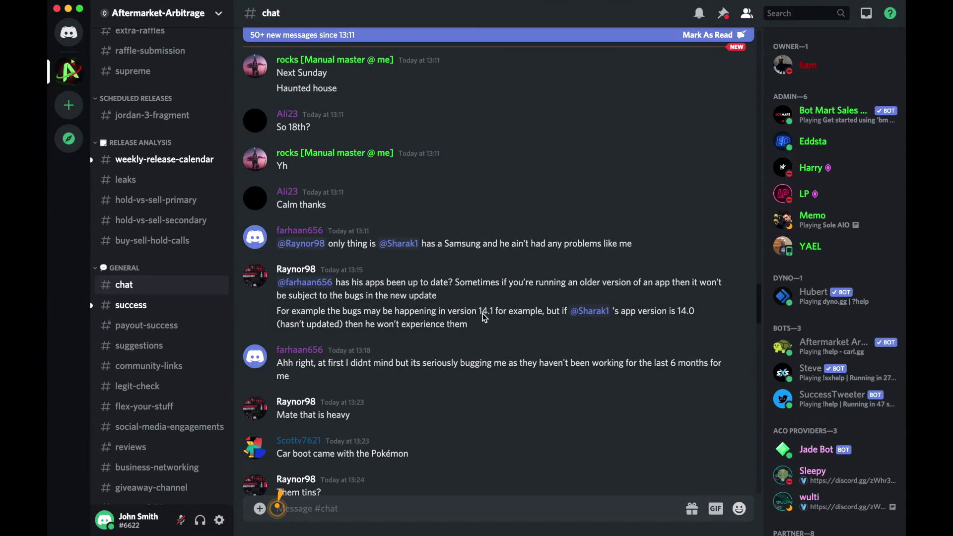
scroll(416, 263, "down", 5)
scroll(416, 263, "up", 10)
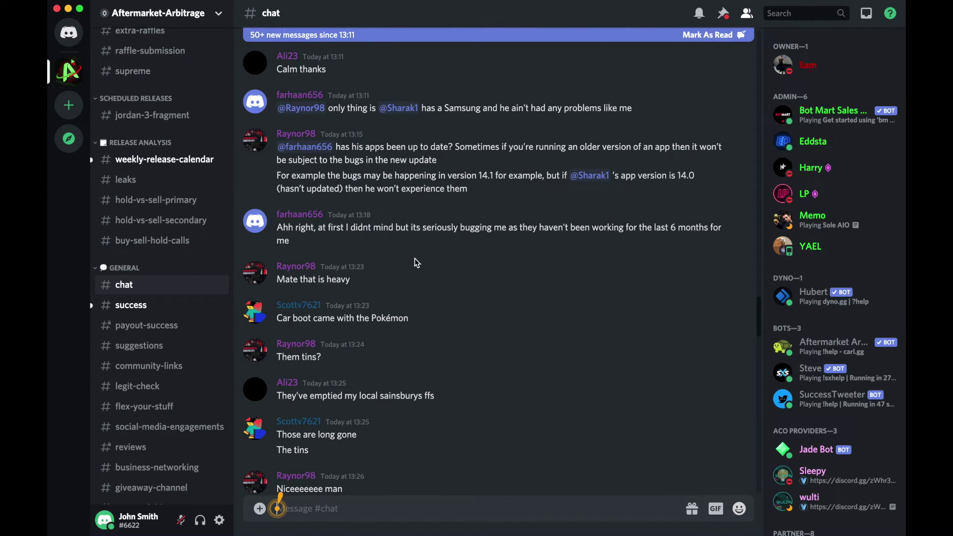
scroll(415, 258, "up", 10)
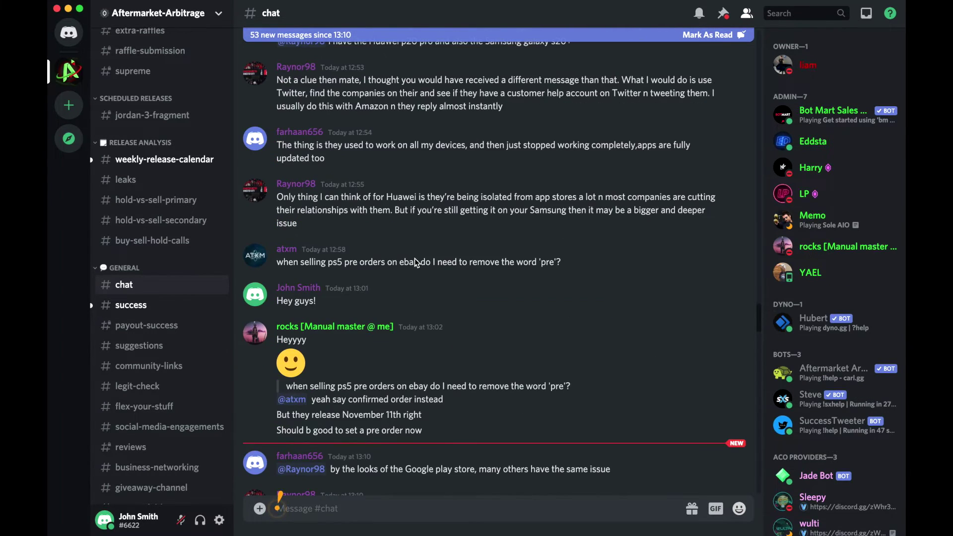
scroll(415, 262, "down", 20)
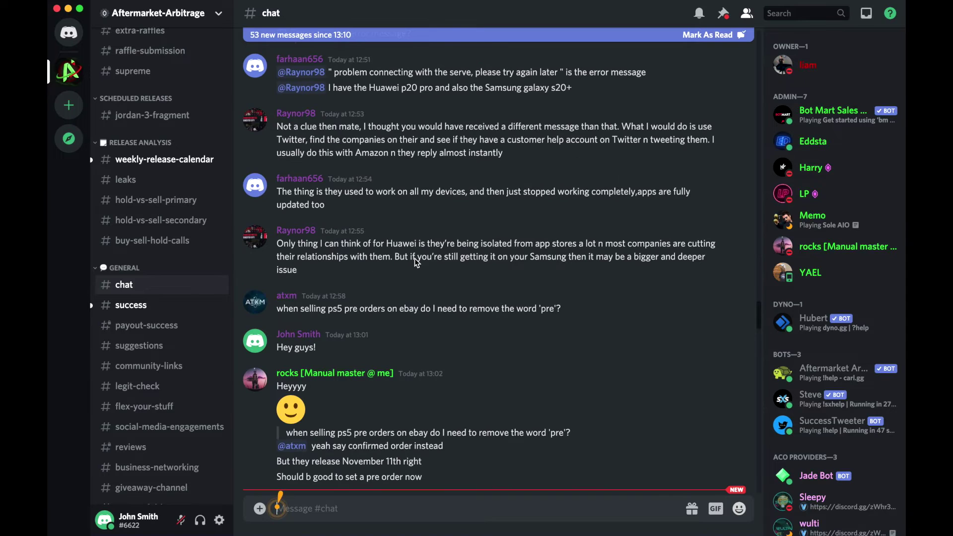
scroll(415, 260, "down", 15)
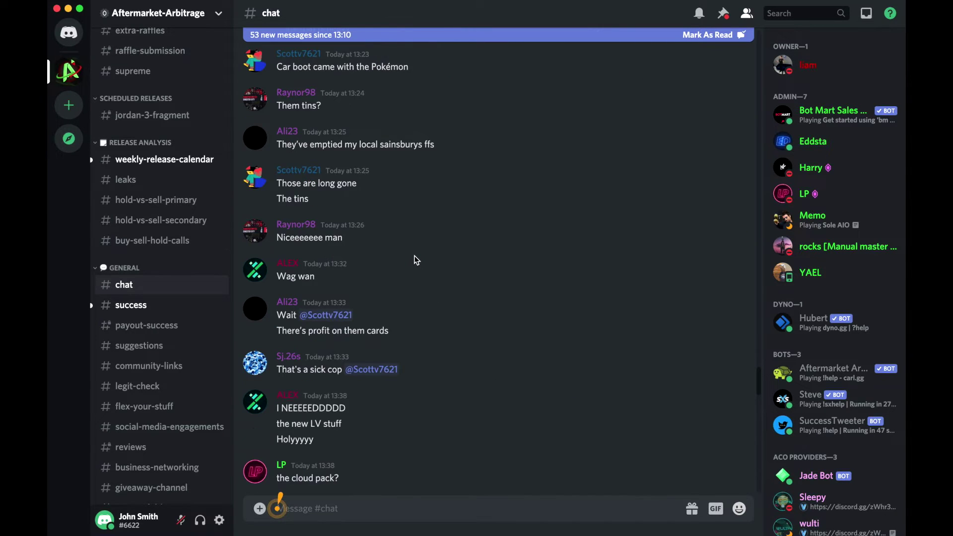
left_click(176, 311)
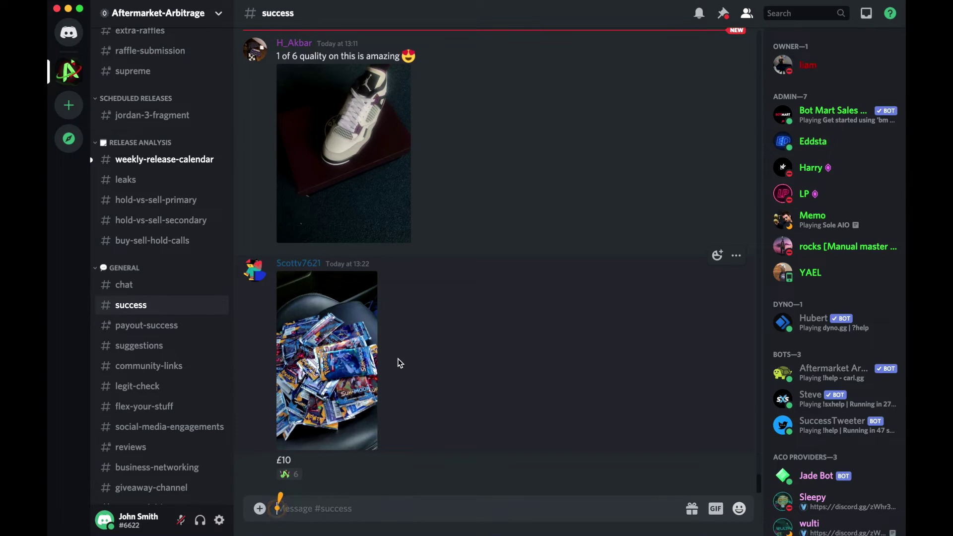
Scroll up #success to older wins, like the Supreme Sun Tee White £57.13 payout.
scroll(398, 359, "up", 7)
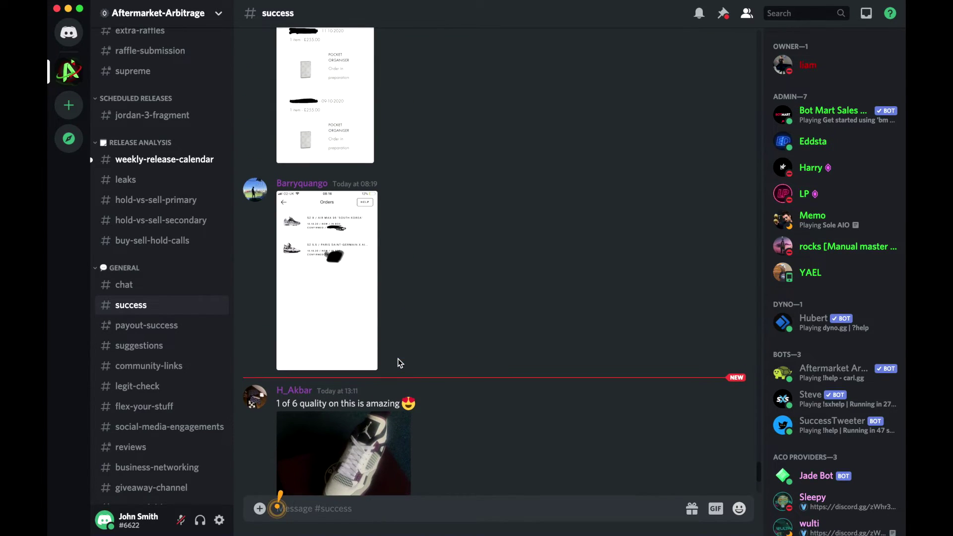
scroll(398, 360, "up", 8)
scroll(399, 363, "up", 20)
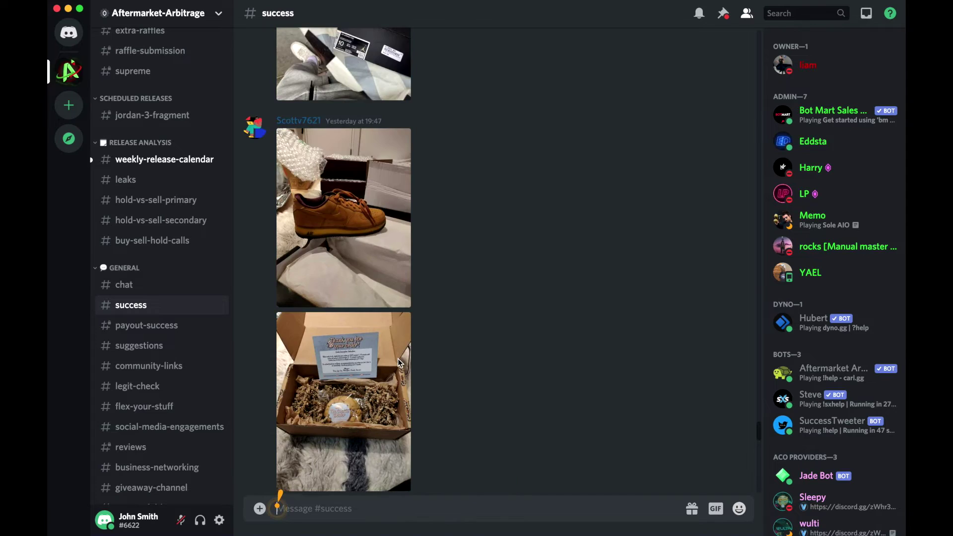
scroll(398, 360, "up", 20)
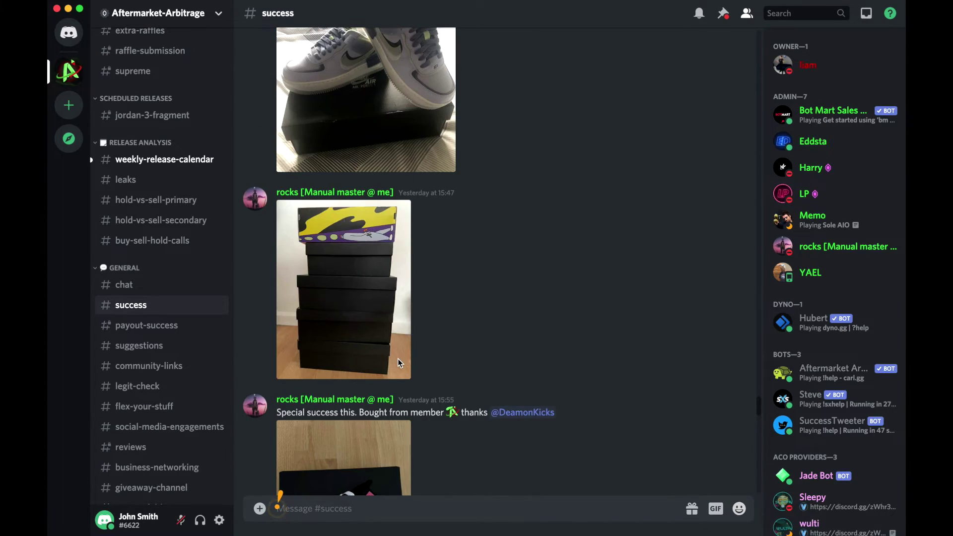
scroll(399, 367, "up", 15)
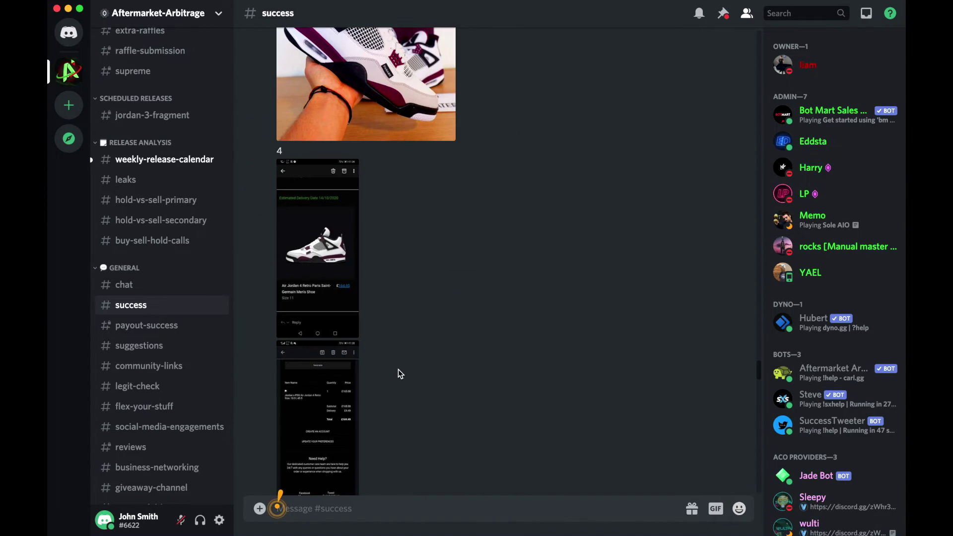
scroll(398, 369, "up", 10)
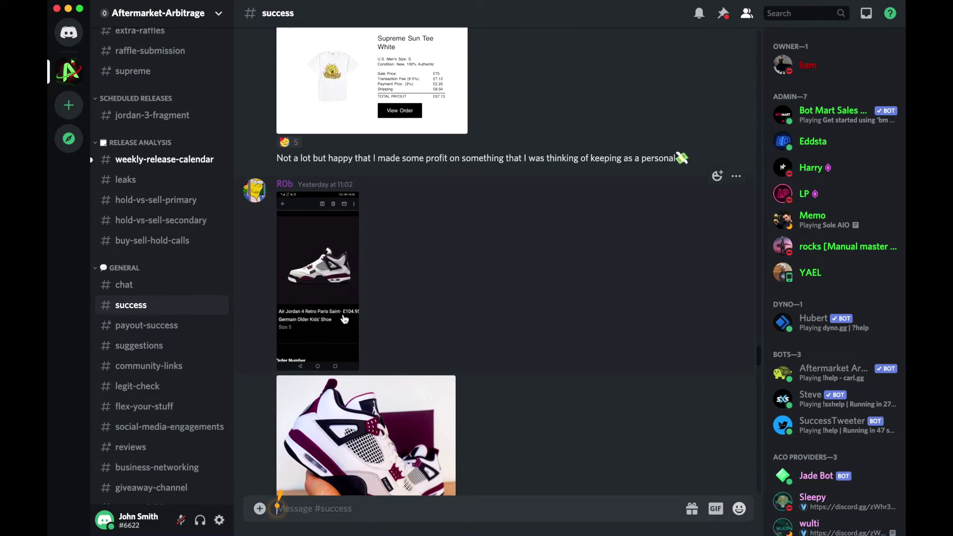
scroll(336, 295, "up", 2)
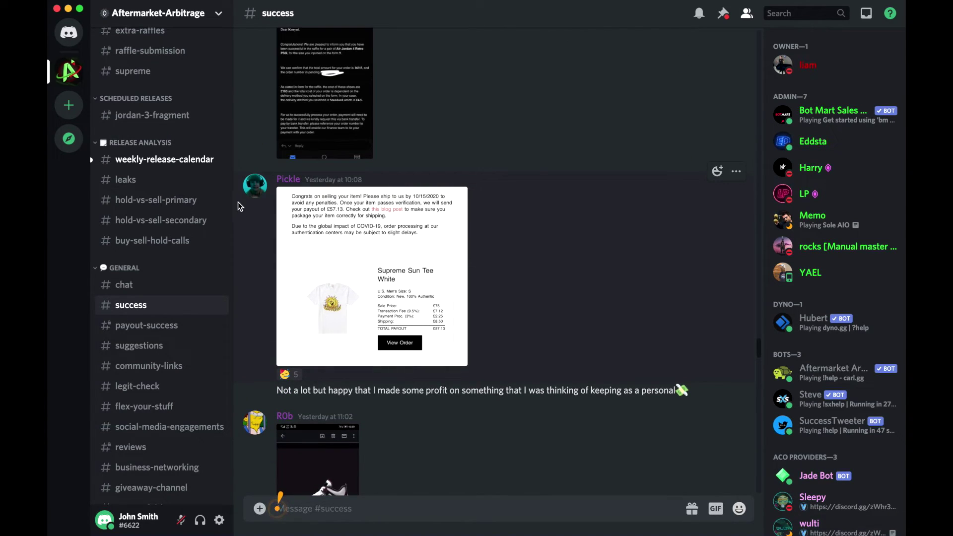
Search 'suppo' to reach #support-tickets, react with the envelope, and go to ticket-0319.
left_click(778, 14)
type("suppo")
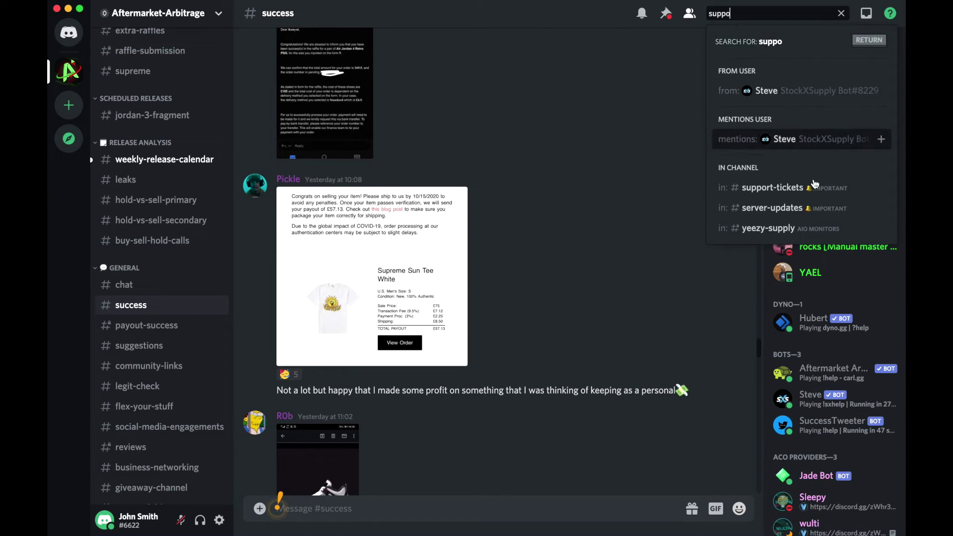
left_click(818, 189)
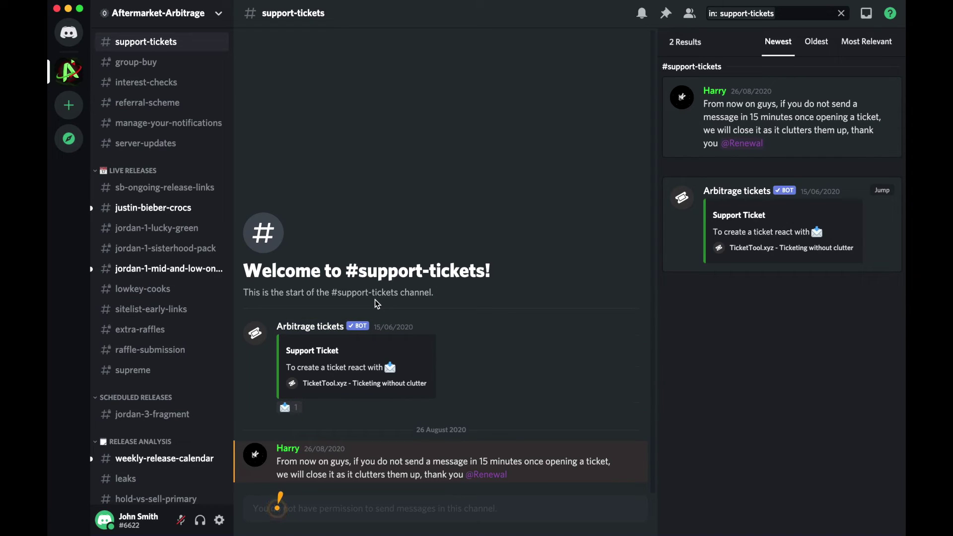
left_click(287, 408)
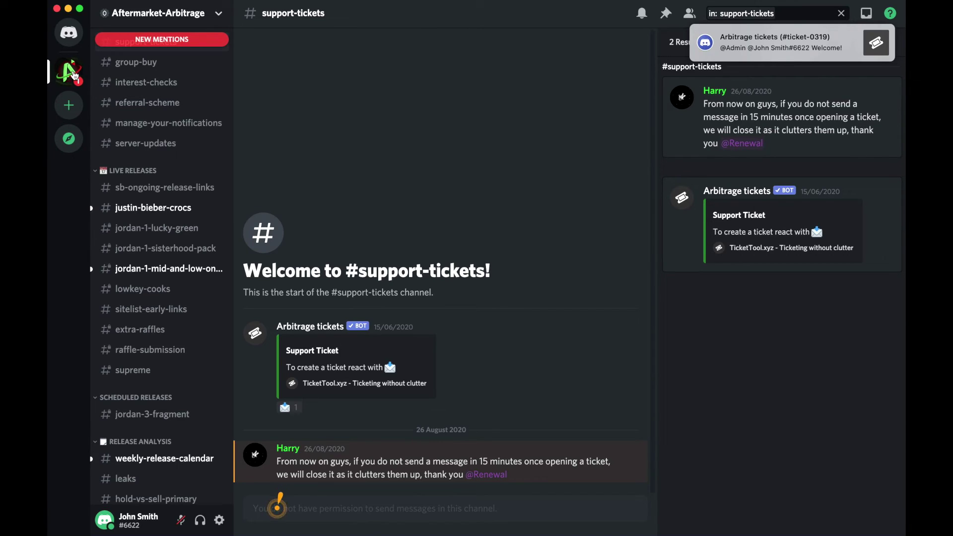
left_click(741, 45)
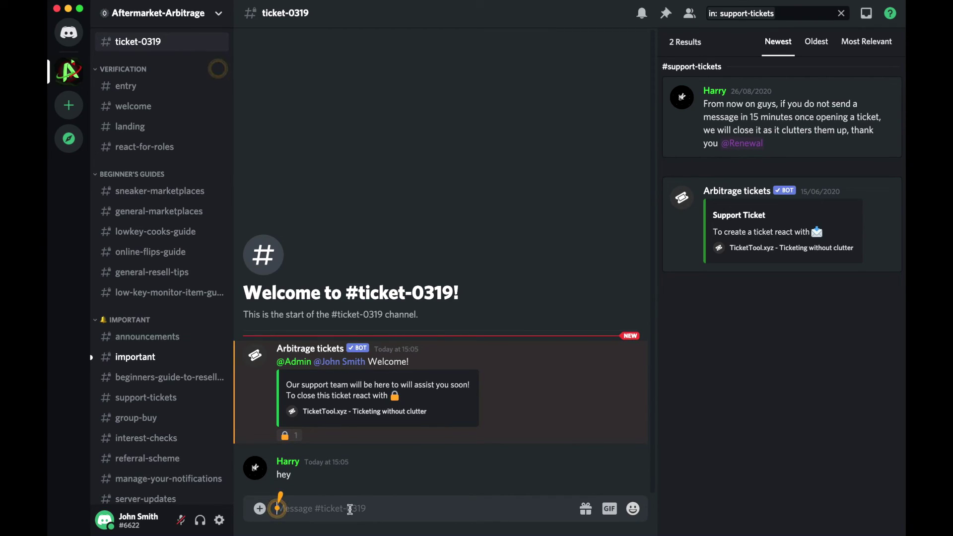
Draft the reply 'hey' in the #ticket-0319 message box.
type("hey")
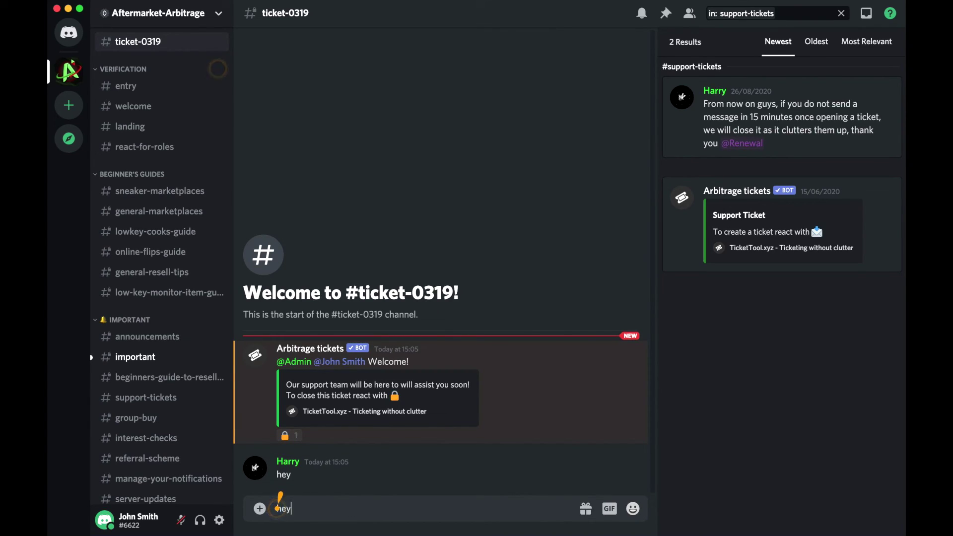